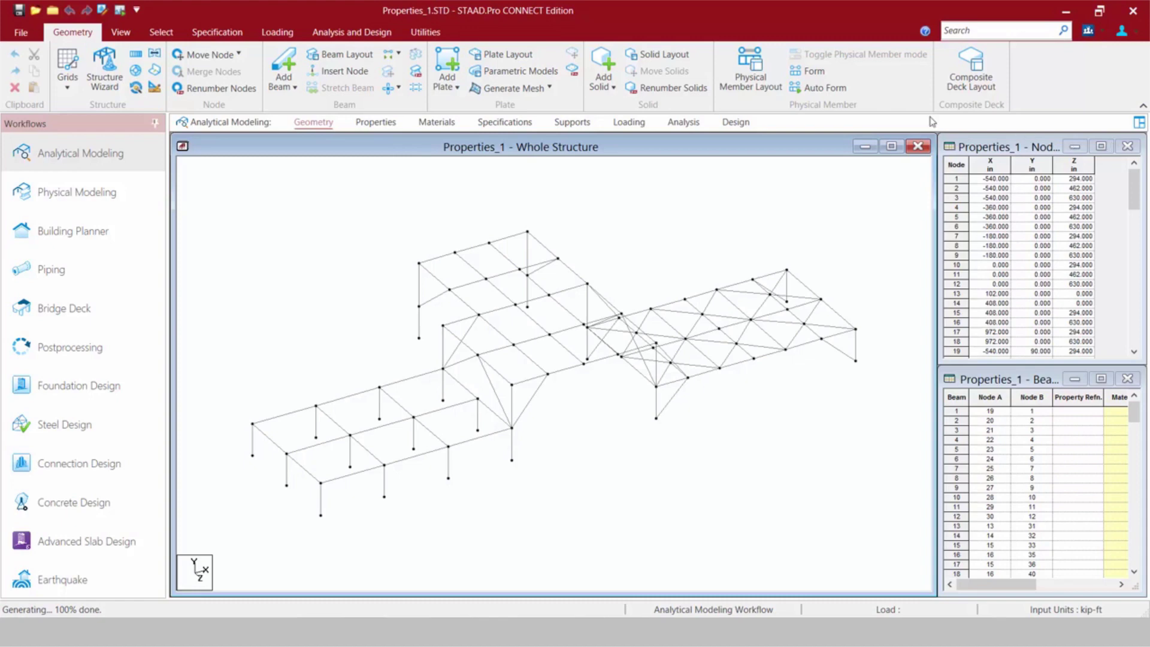
Open the Properties page for the Properties_1.STD frame model
click(373, 123)
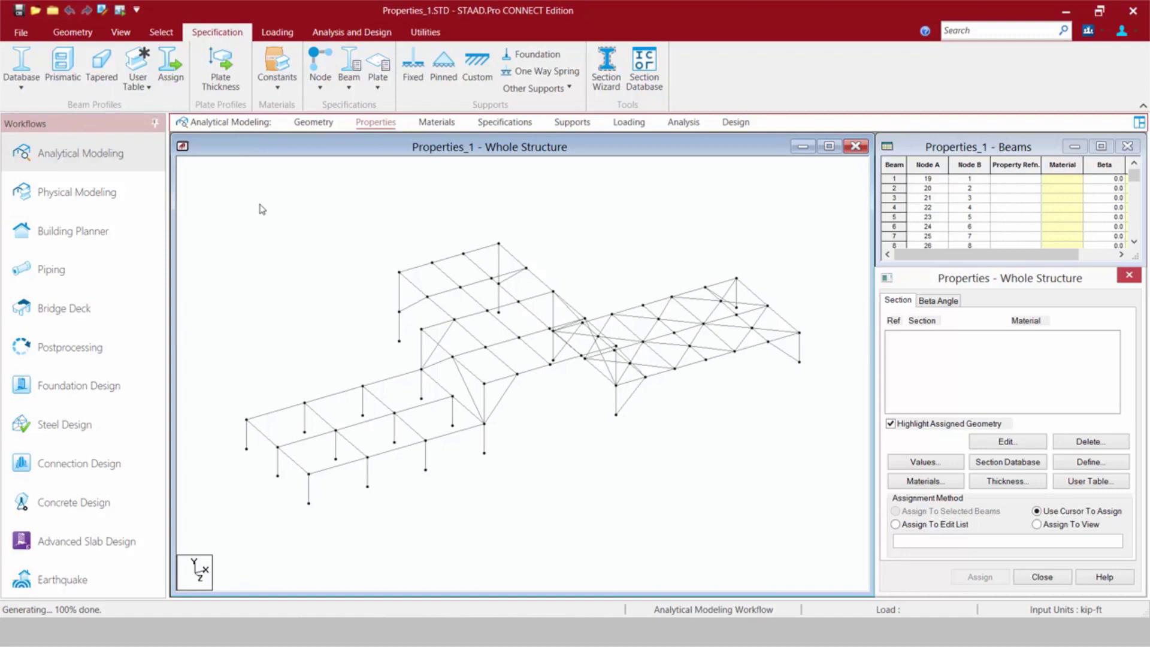
Add the W16X36 W Shape from the American steel table as property 1
click(20, 90)
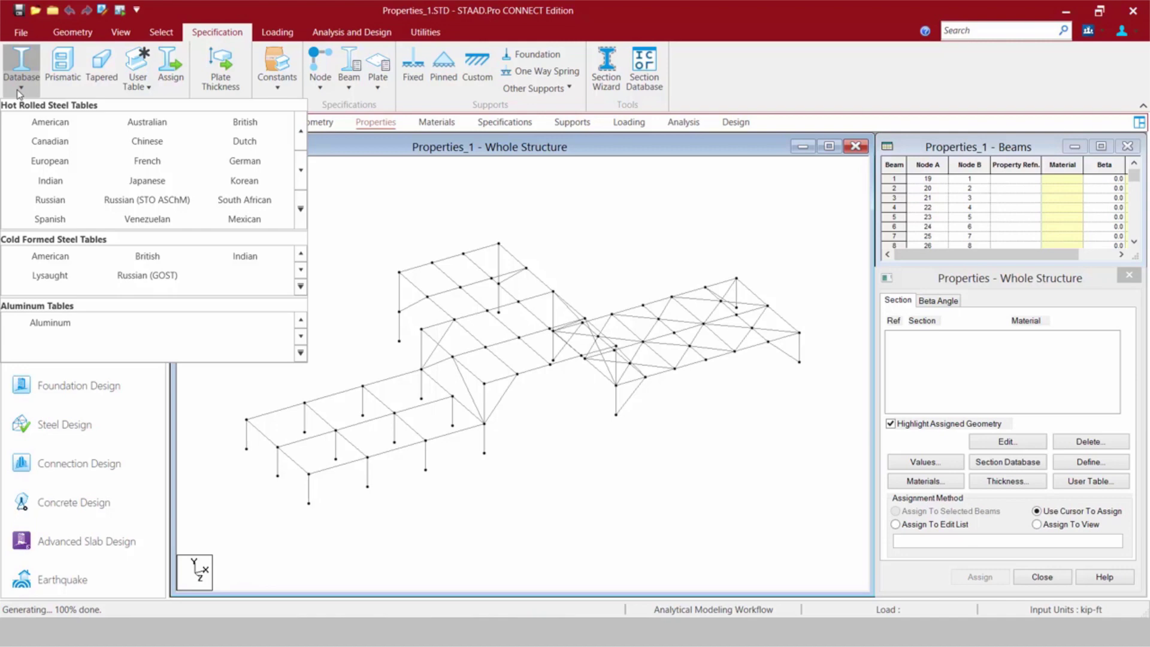
click(42, 120)
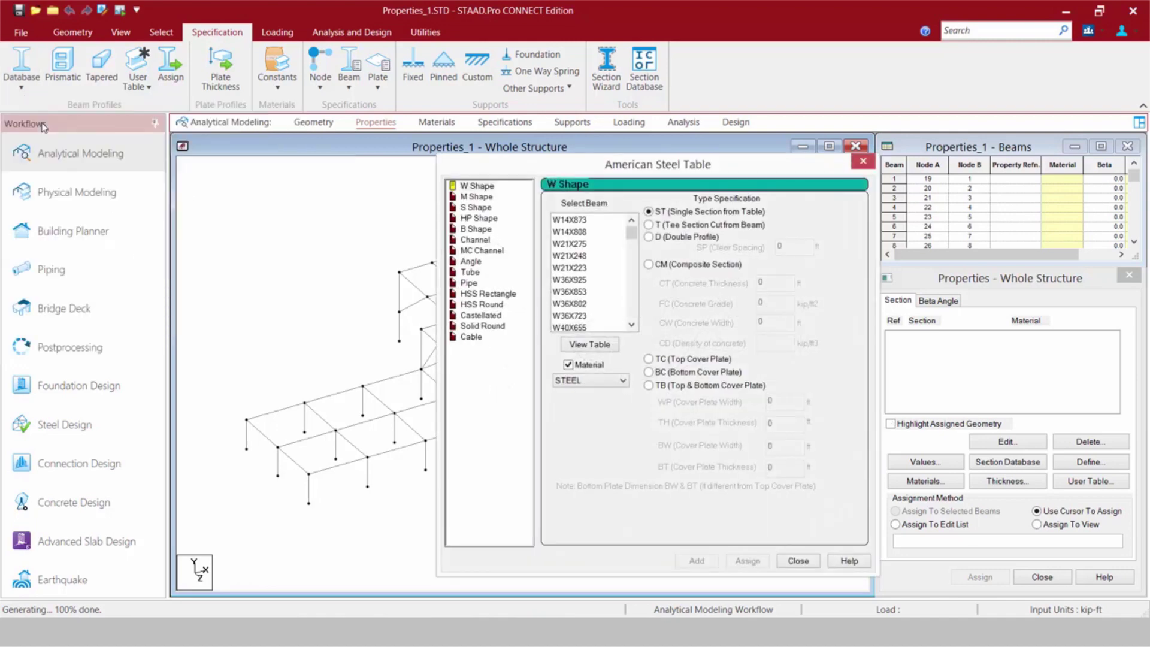
click(473, 188)
scroll(636, 312, down, 5)
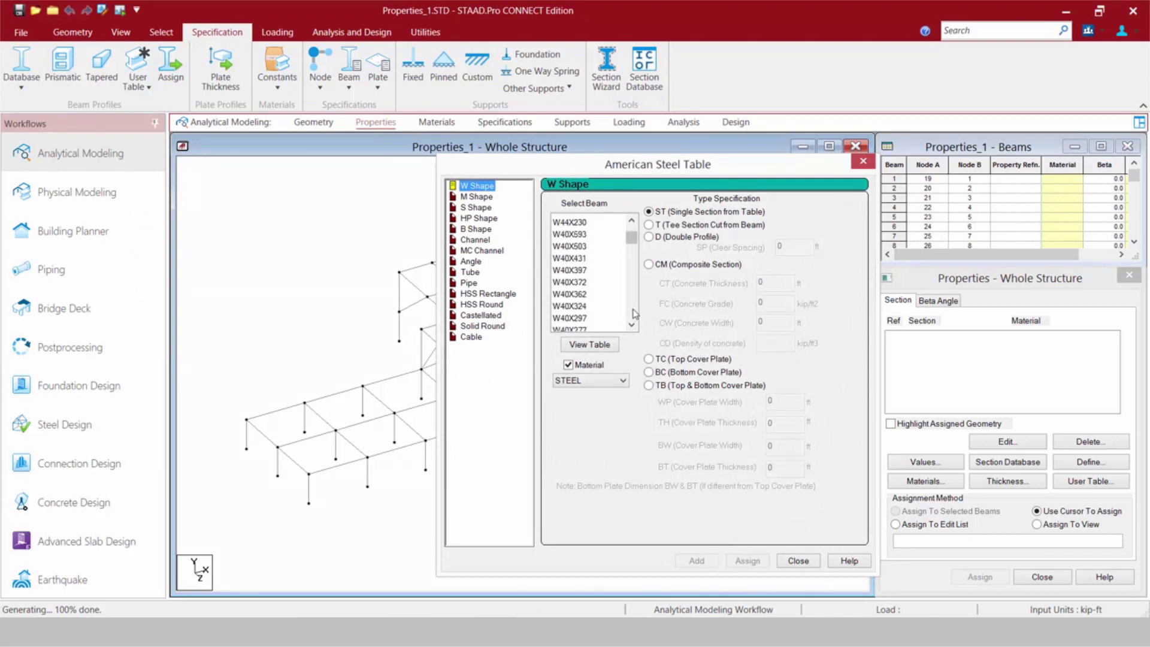
scroll(636, 313, down, 10)
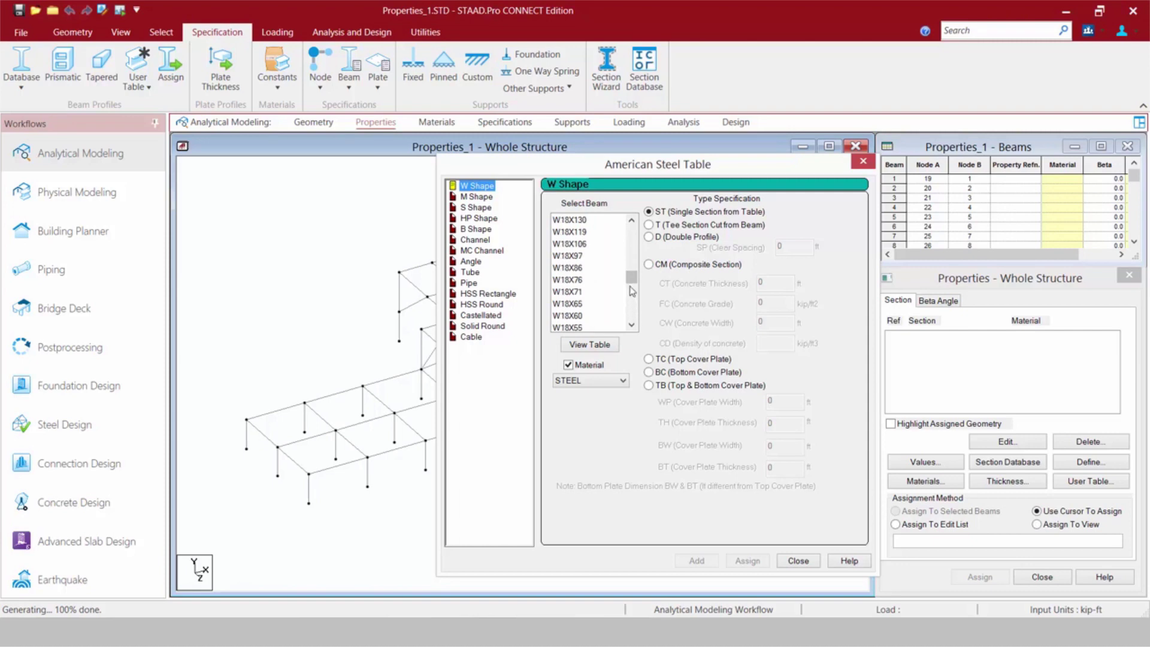
drag(633, 286, 632, 291)
click(569, 256)
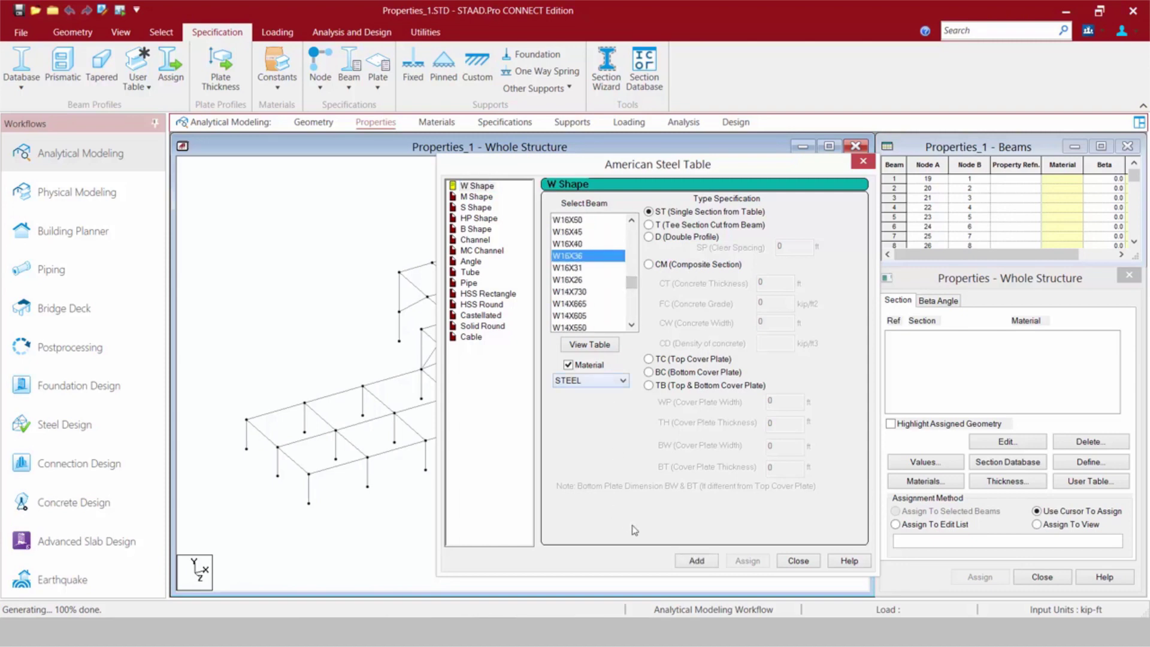
click(694, 560)
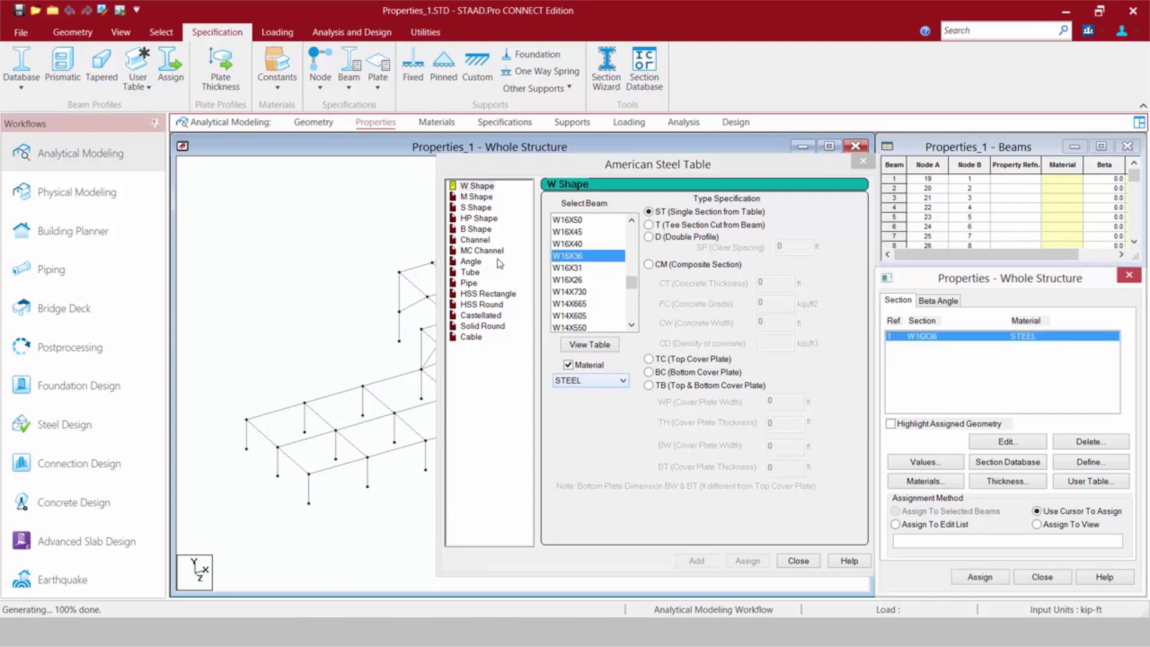
click(473, 295)
Add the HSST8X8X0.375 rectangular HSS profile with STEEL material as property 2, then close the table
scroll(595, 276, down, 5)
scroll(675, 303, down, 4)
scroll(674, 302, down, 10)
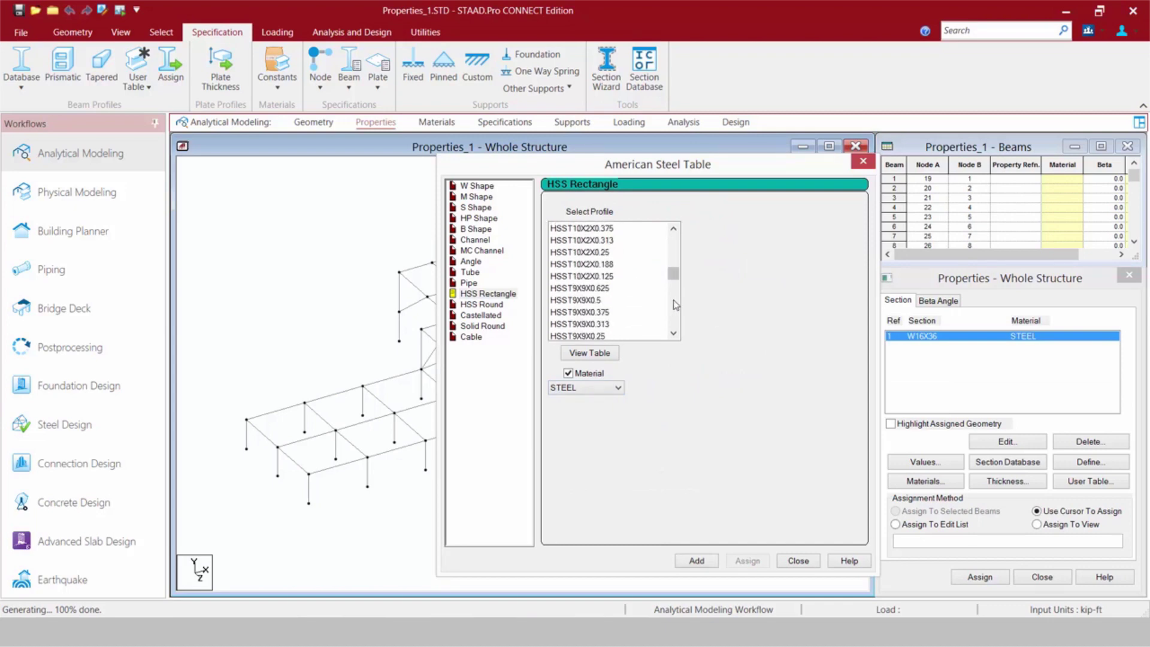
scroll(675, 306, down, 5)
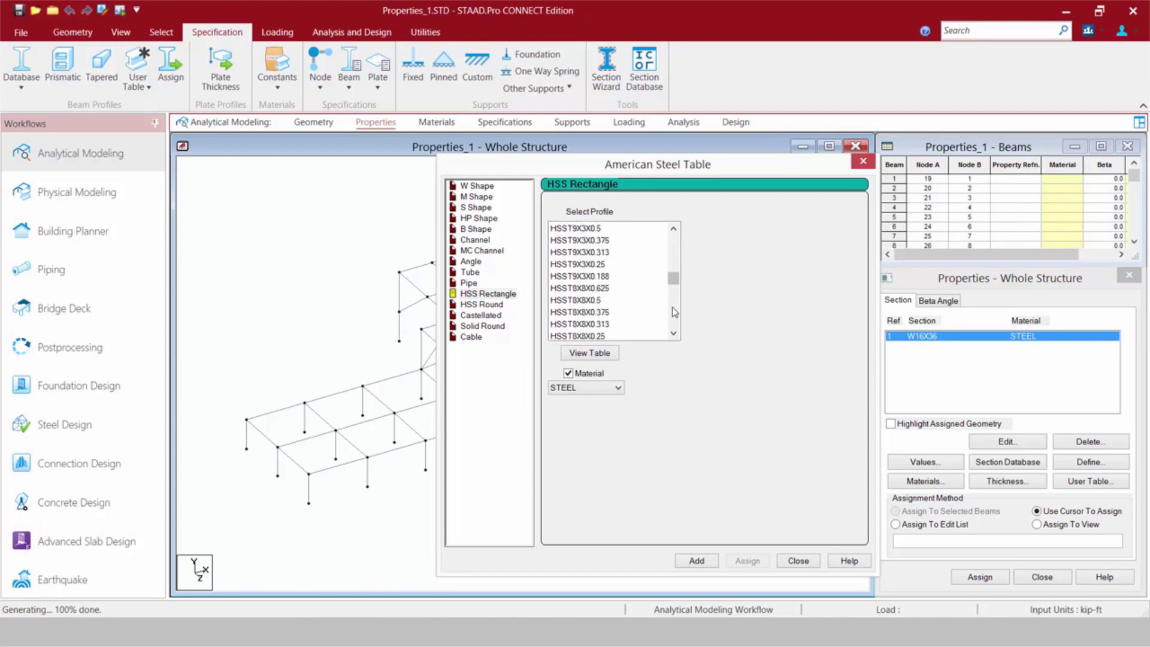
click(573, 313)
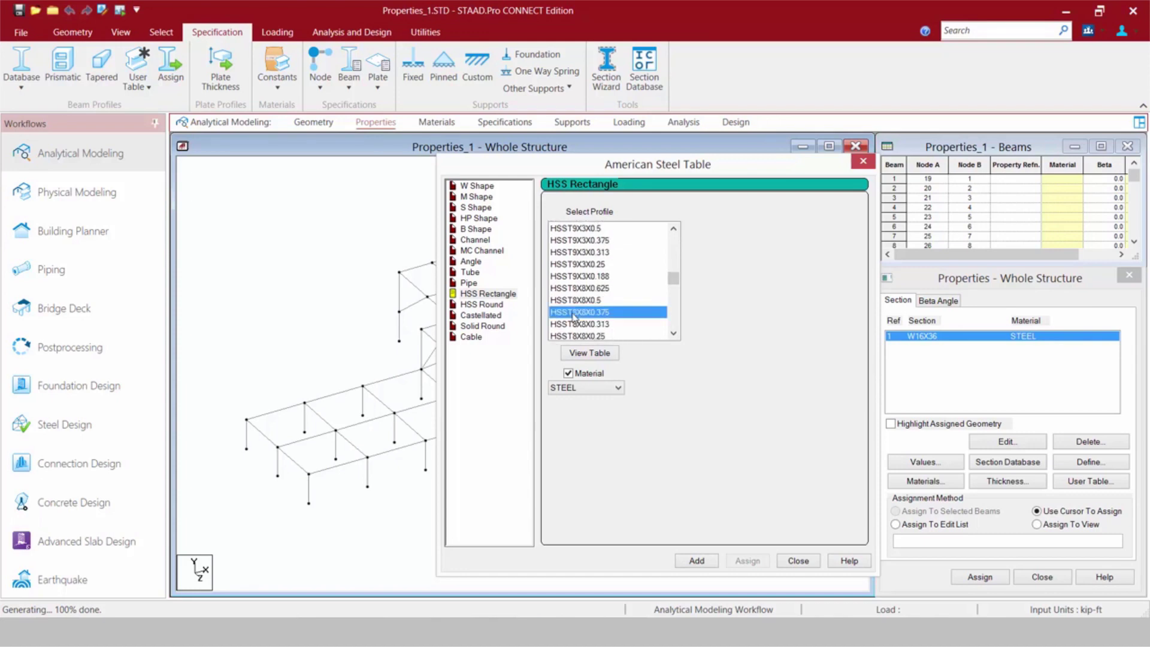
click(578, 388)
click(579, 392)
click(688, 561)
click(797, 560)
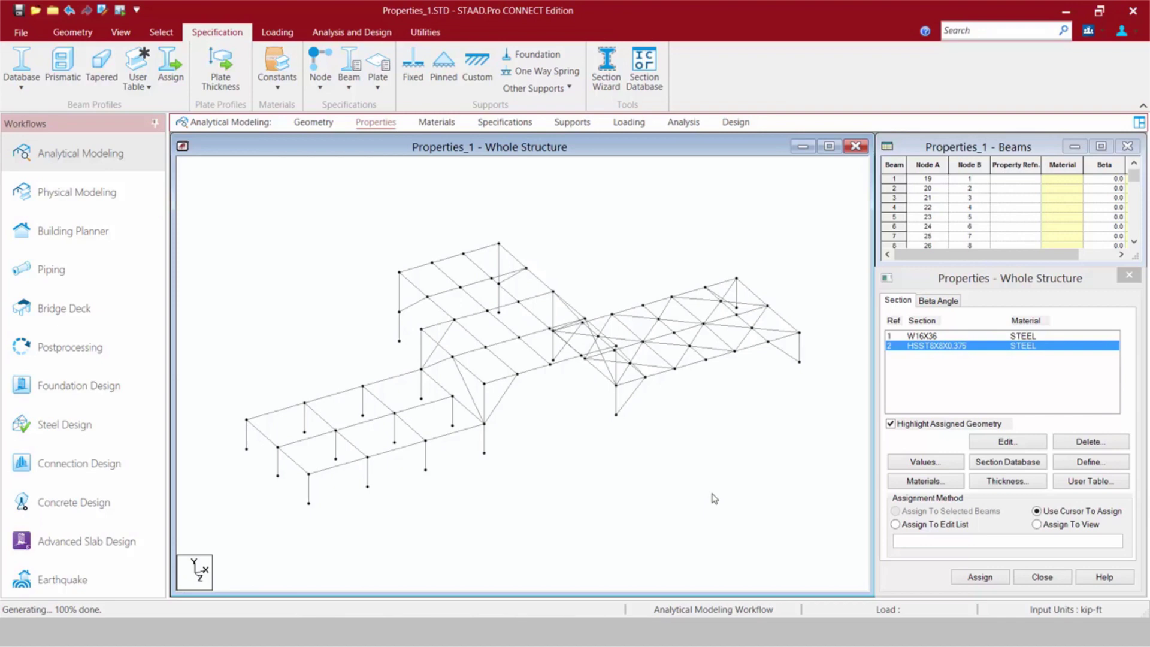
click(939, 337)
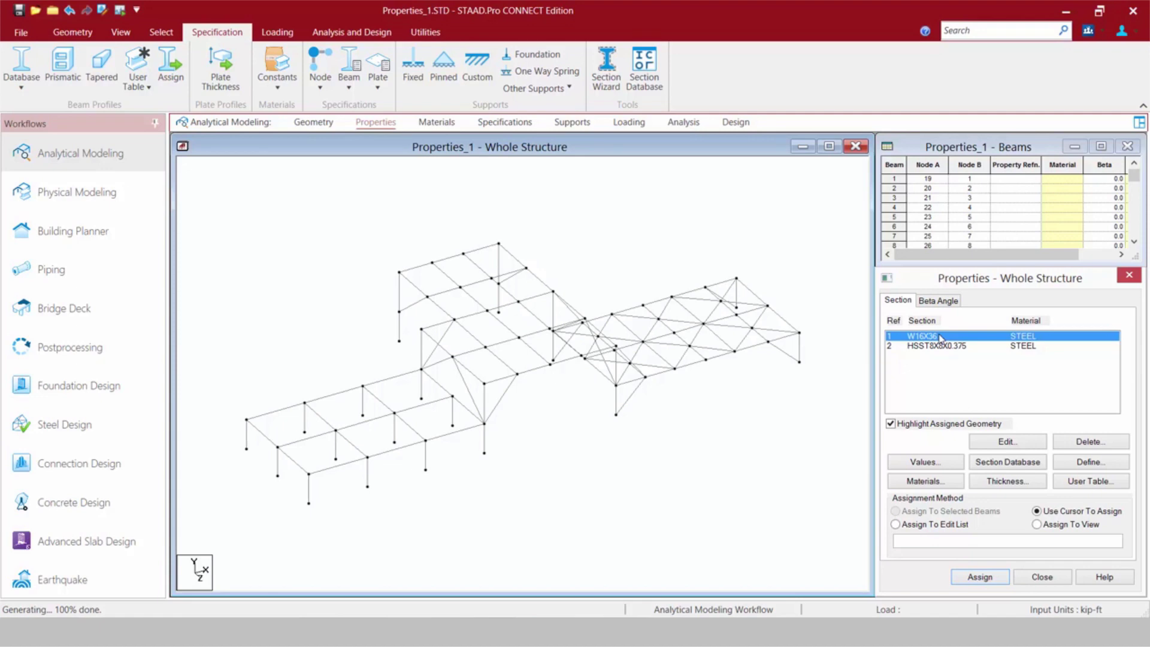
Assign W16X36 to all beams parallel to the X and Z axes
click(160, 36)
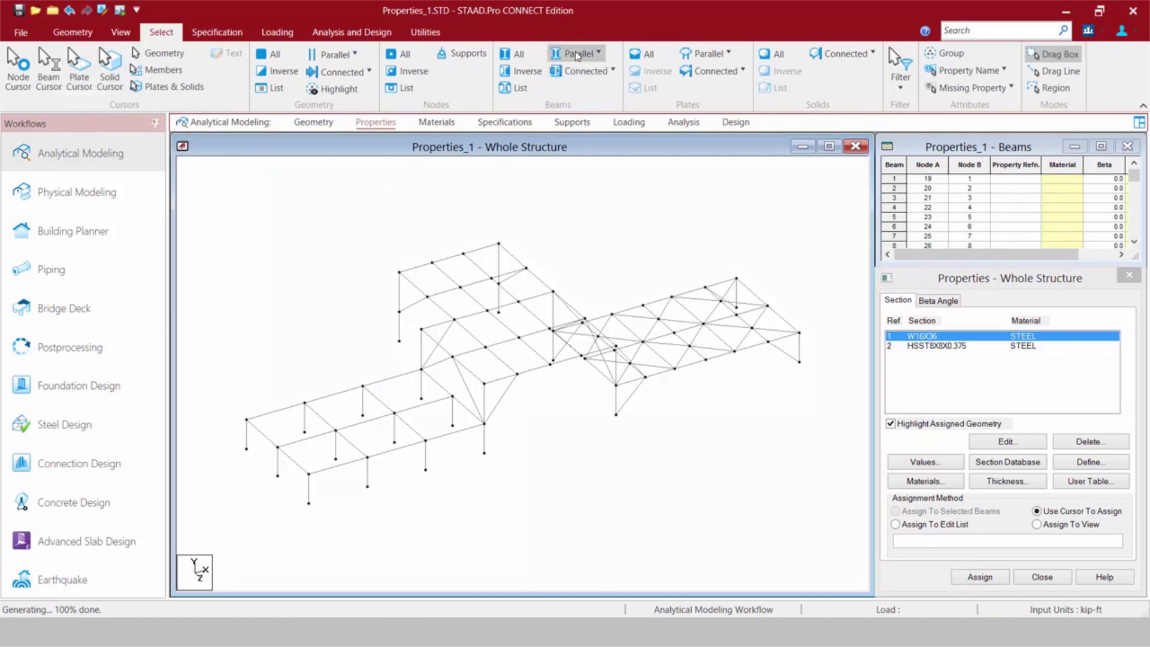
click(576, 55)
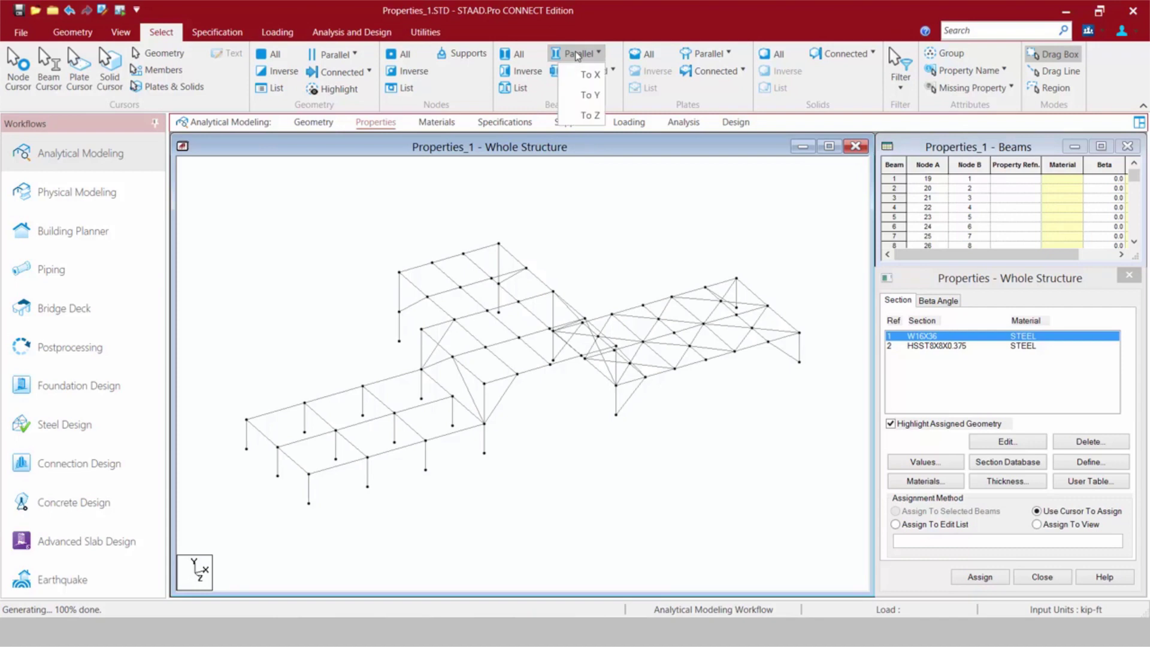
click(578, 81)
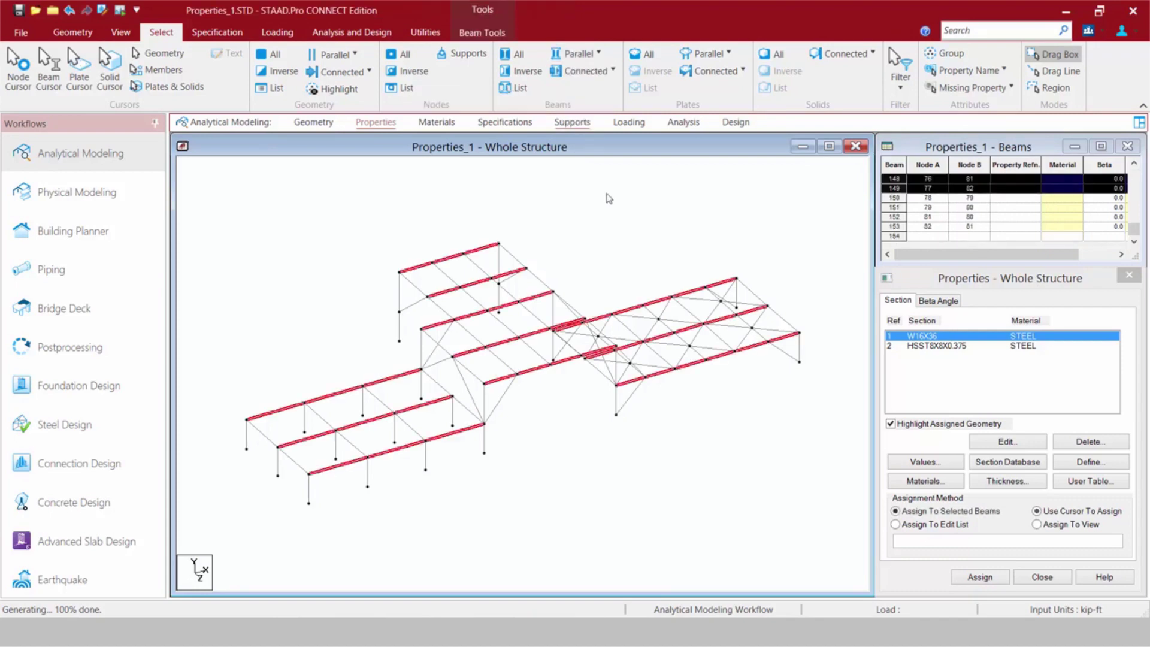
click(586, 56)
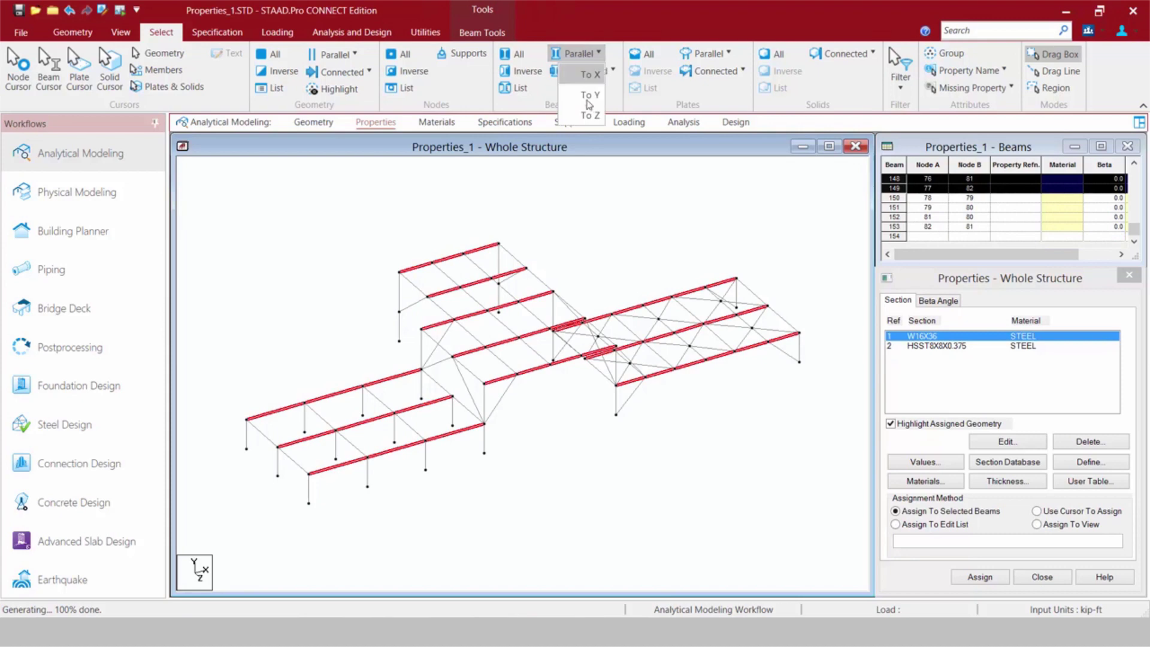
click(590, 117)
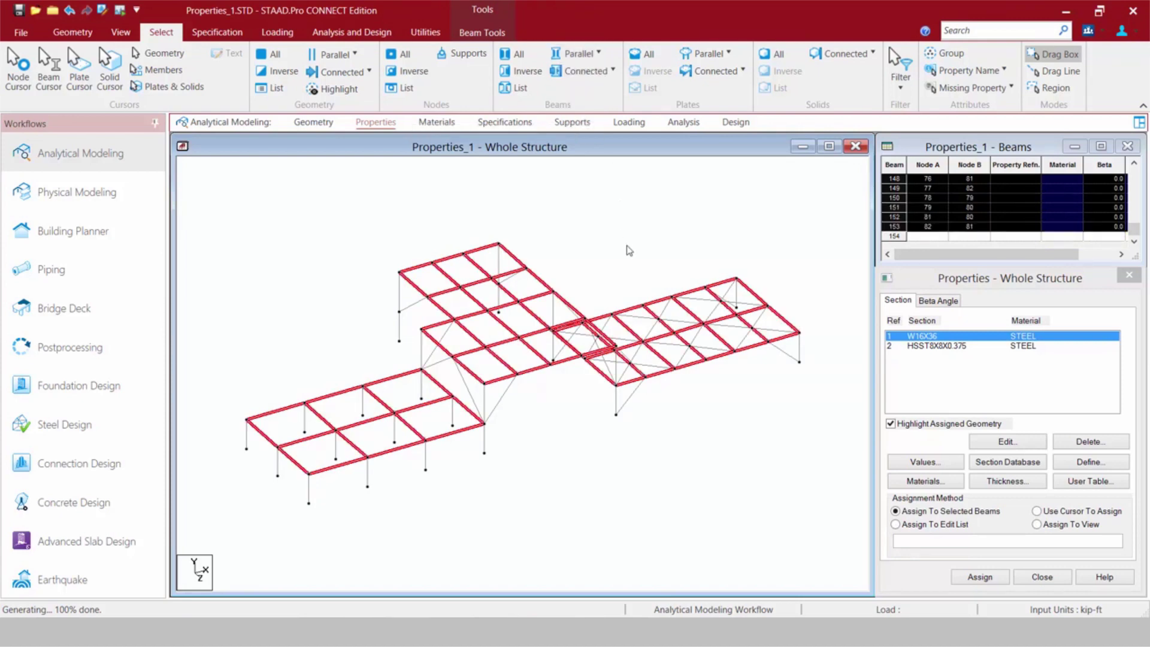
click(980, 577)
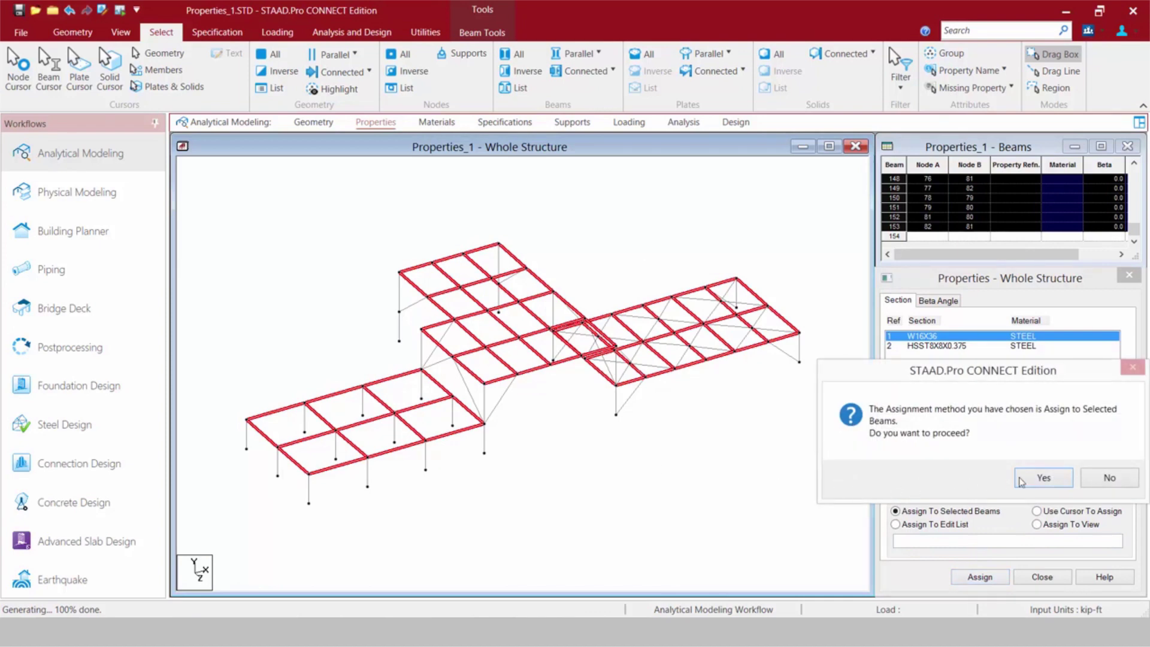
click(1043, 477)
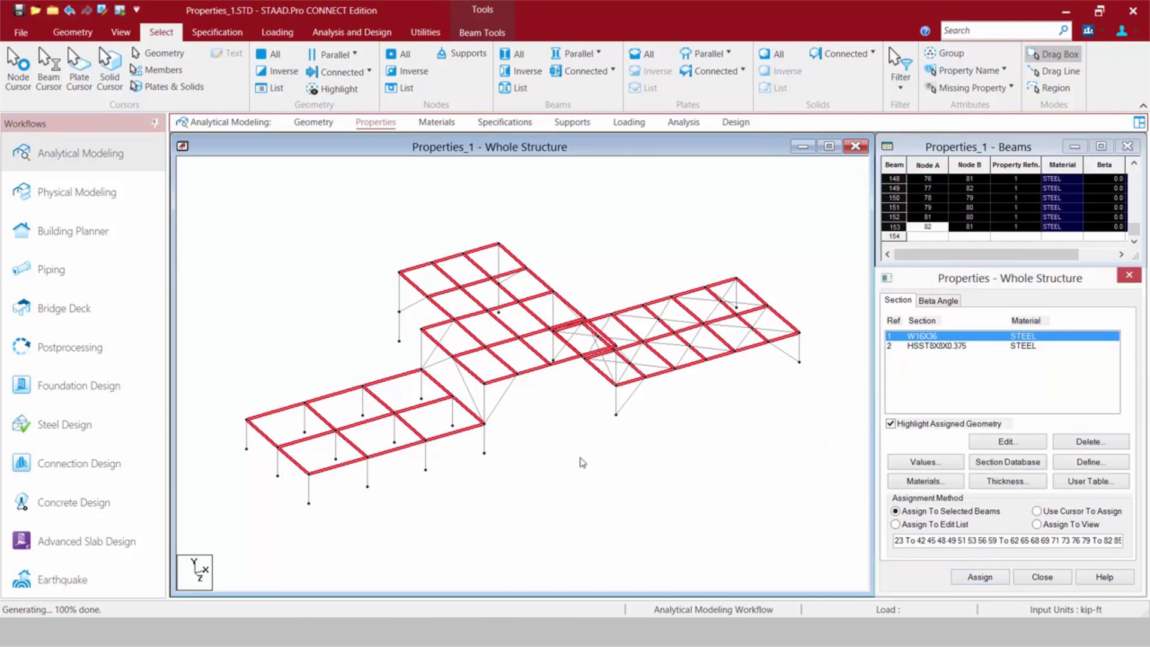
click(915, 346)
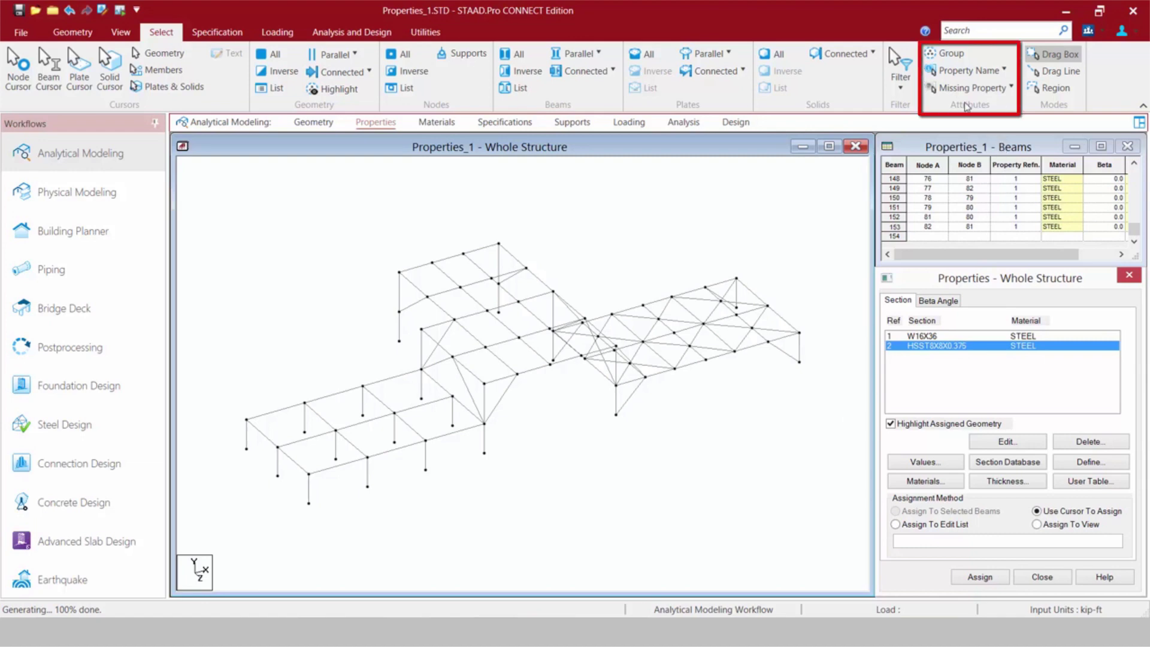
Assign HSST8X8X0.375 to all beams lacking a property and confirm none remain unassigned
click(966, 106)
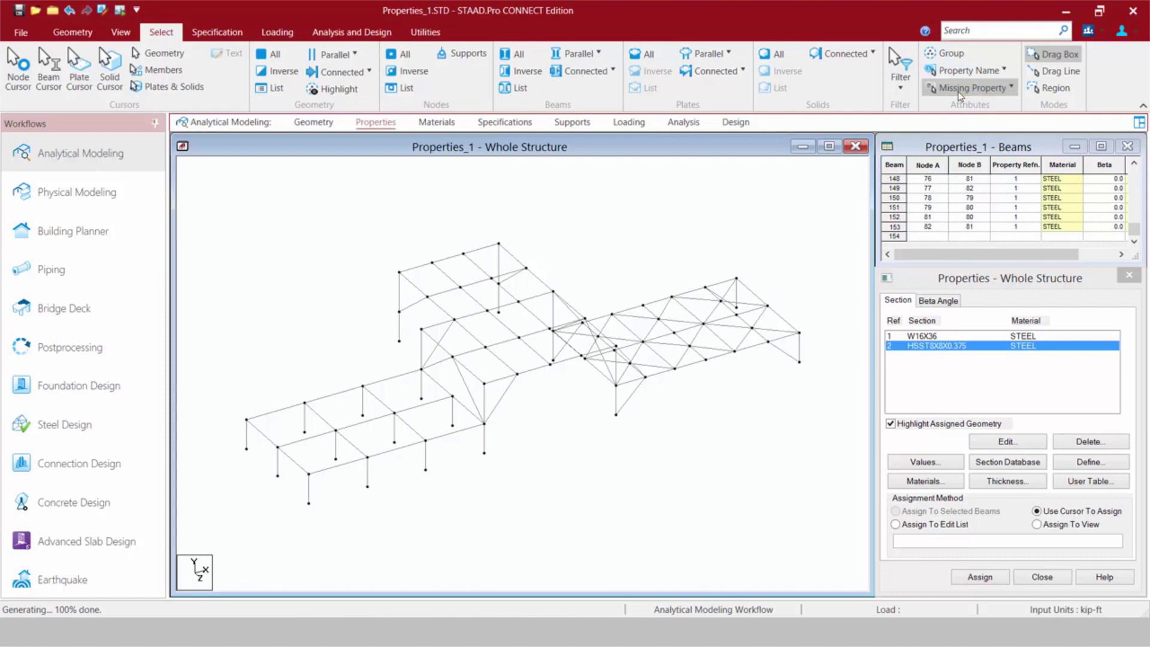
click(961, 89)
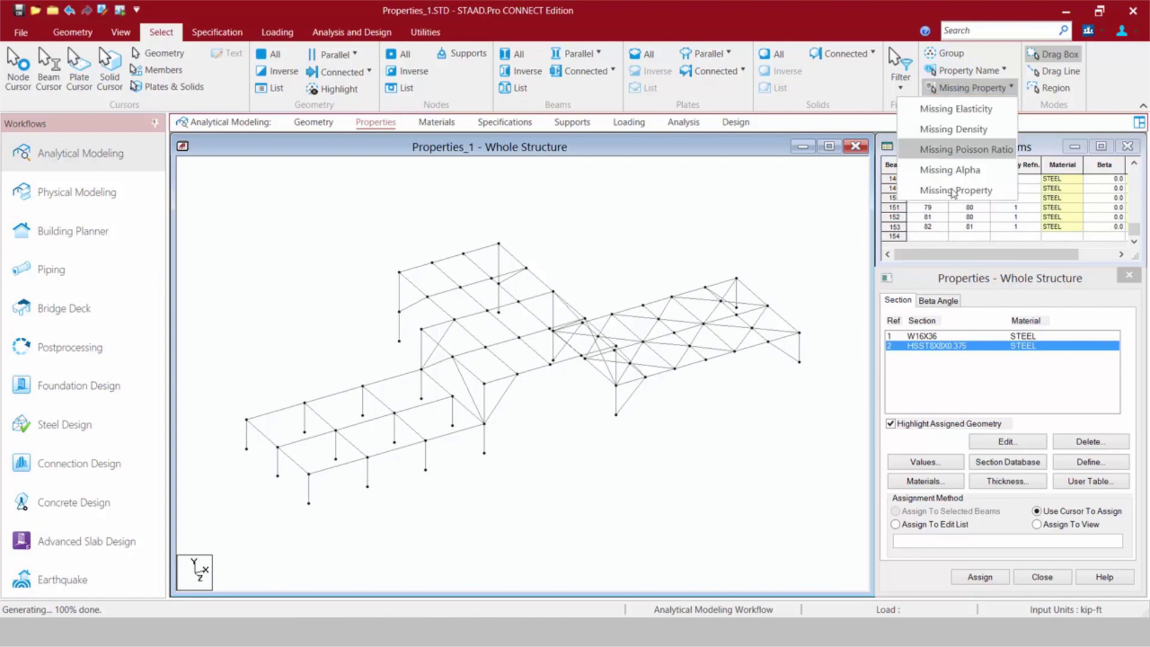
click(956, 190)
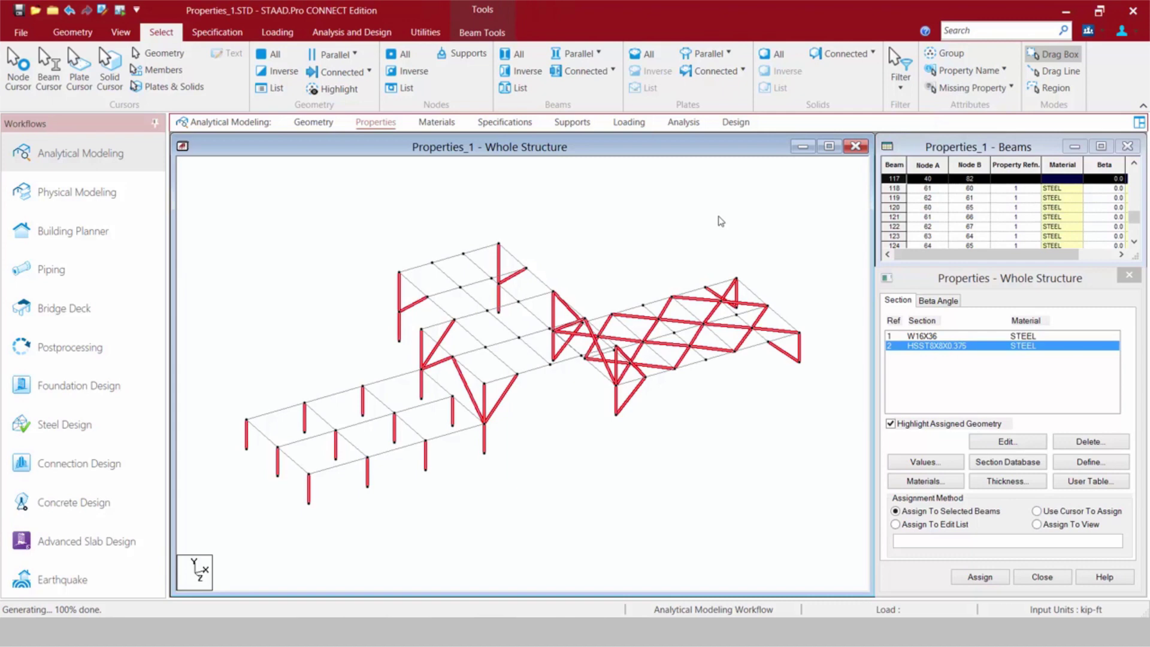
click(981, 578)
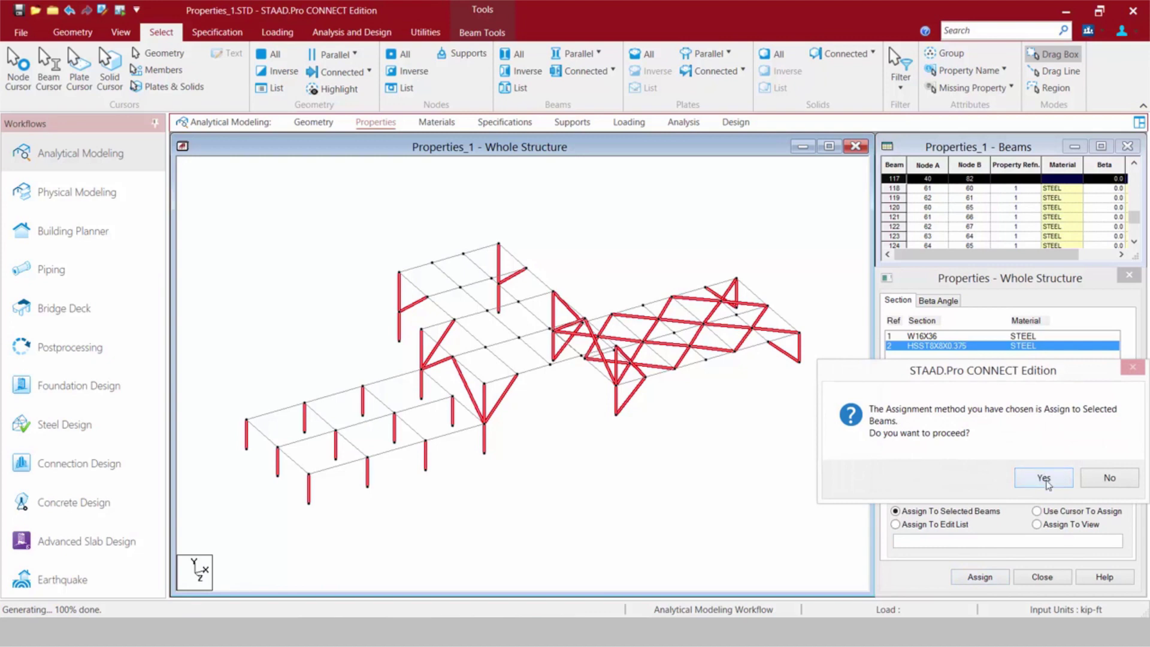
click(1044, 479)
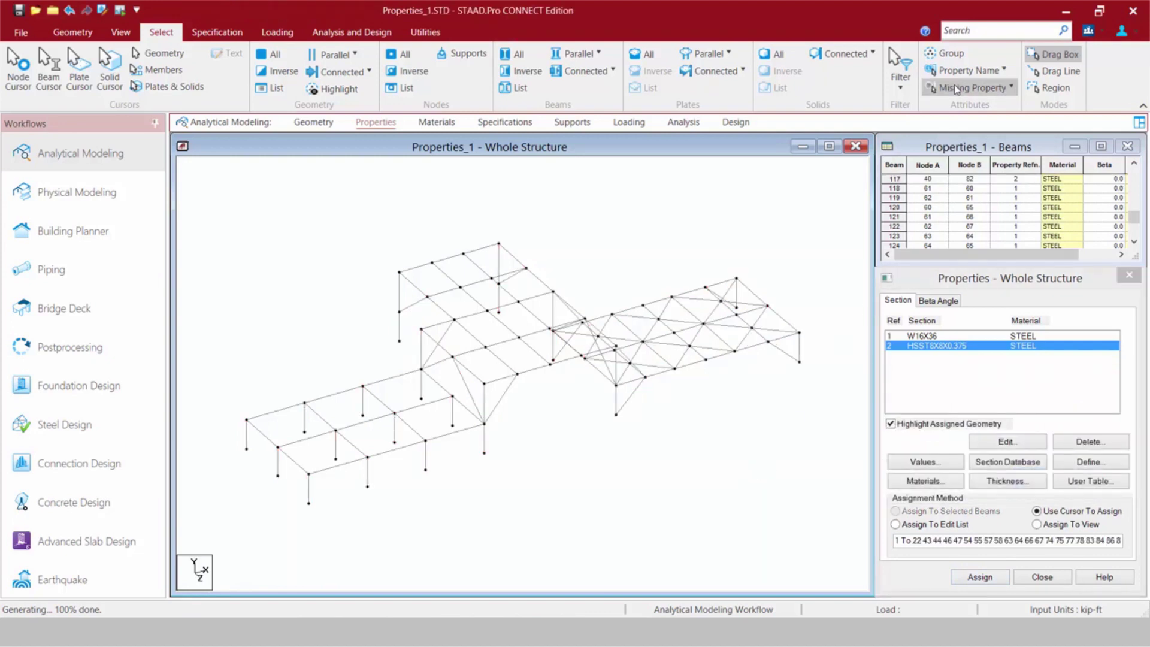
click(956, 89)
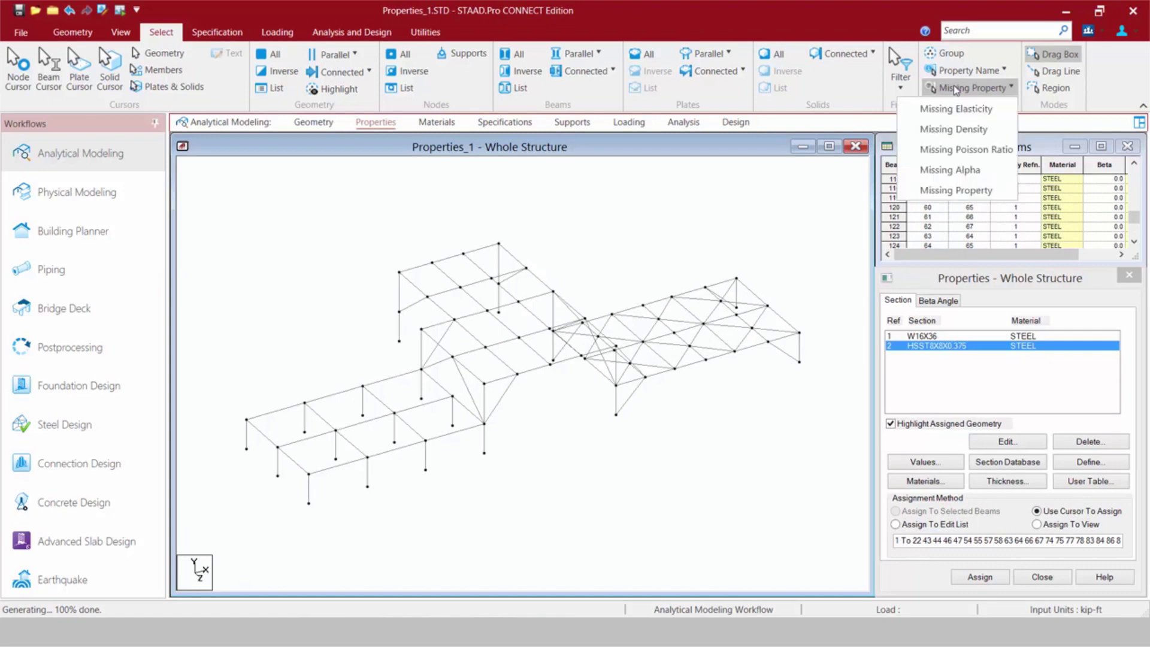
click(956, 189)
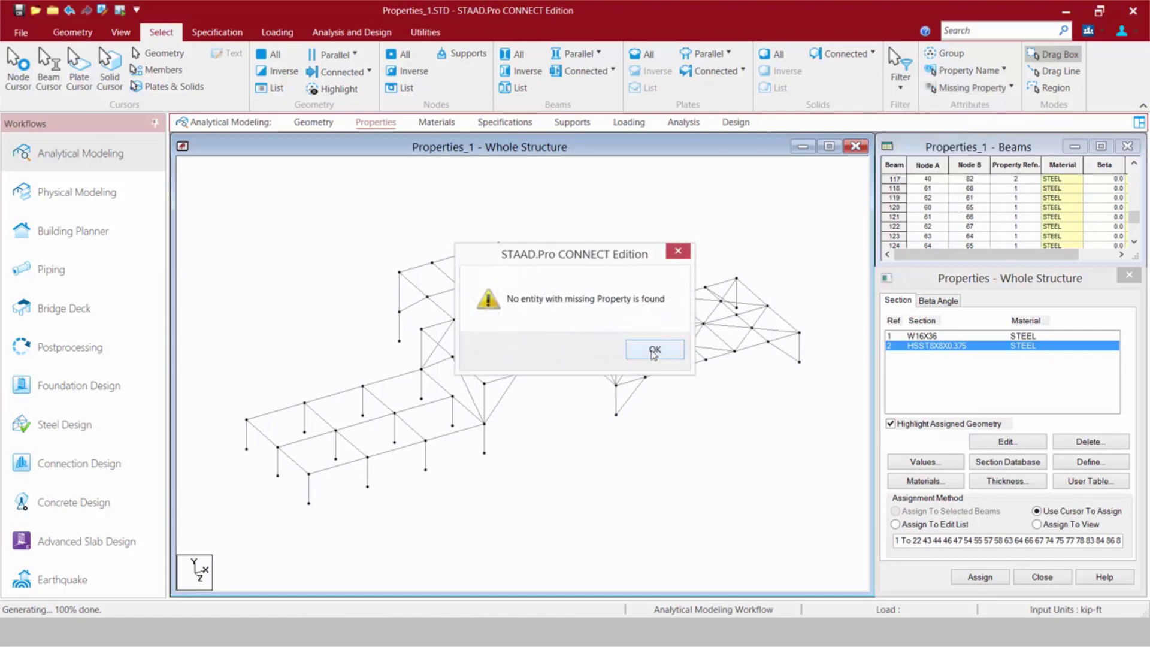
click(654, 353)
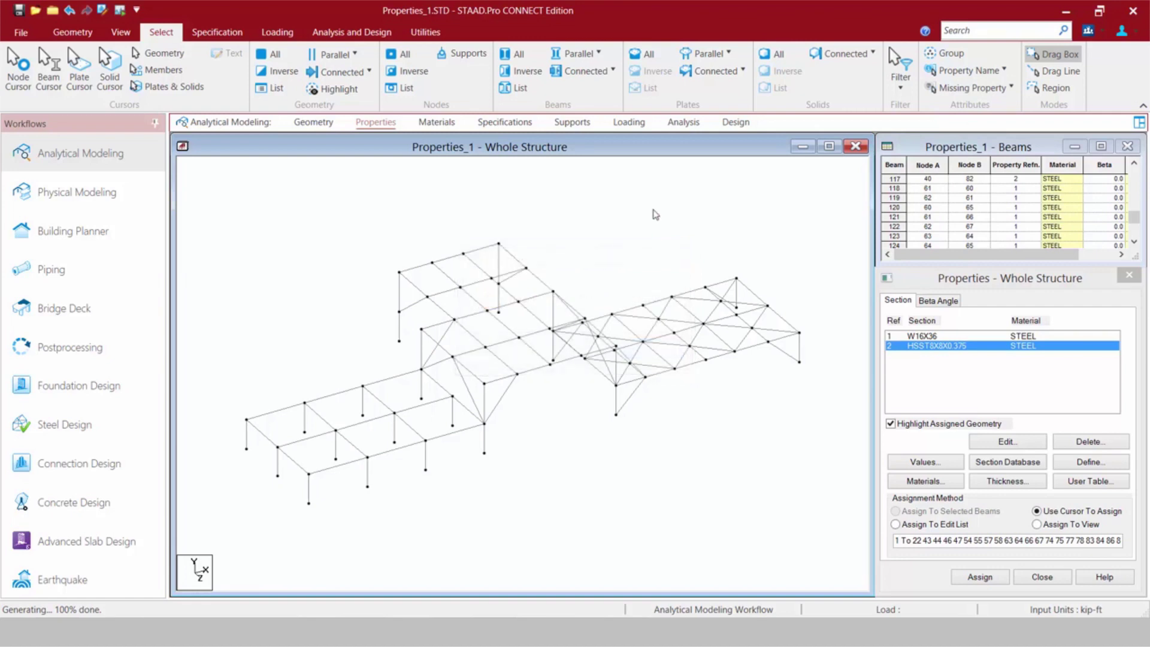
Highlight the W16X36 and HSST8X8X0.375 members by property, then clear the selection
click(946, 70)
click(932, 92)
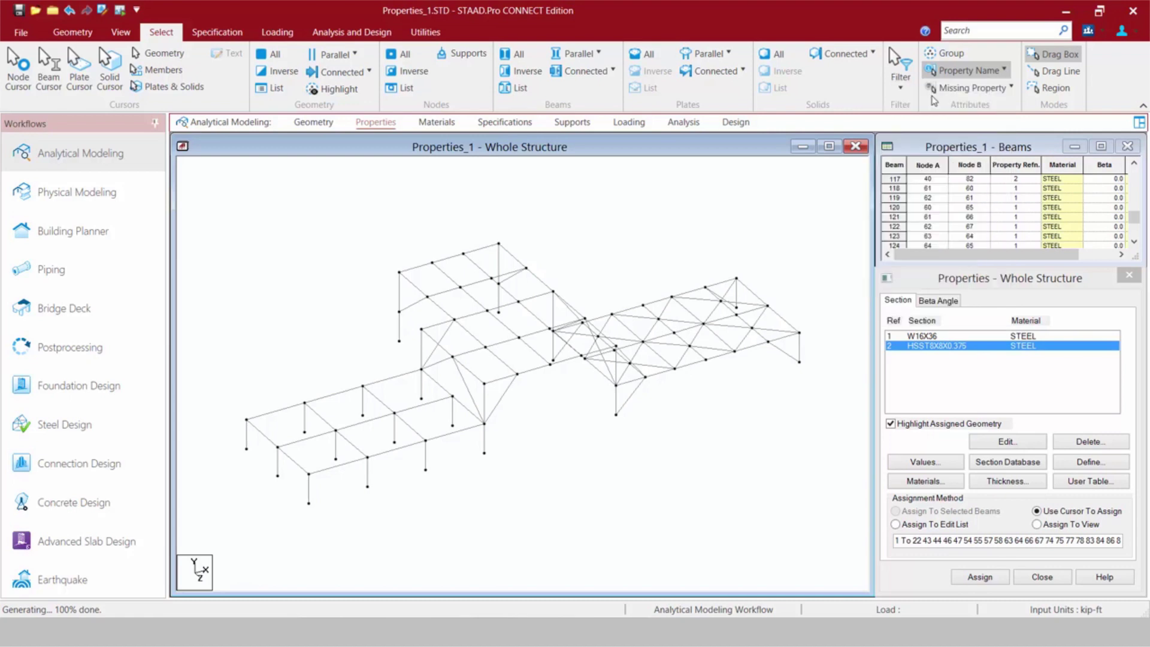
click(573, 303)
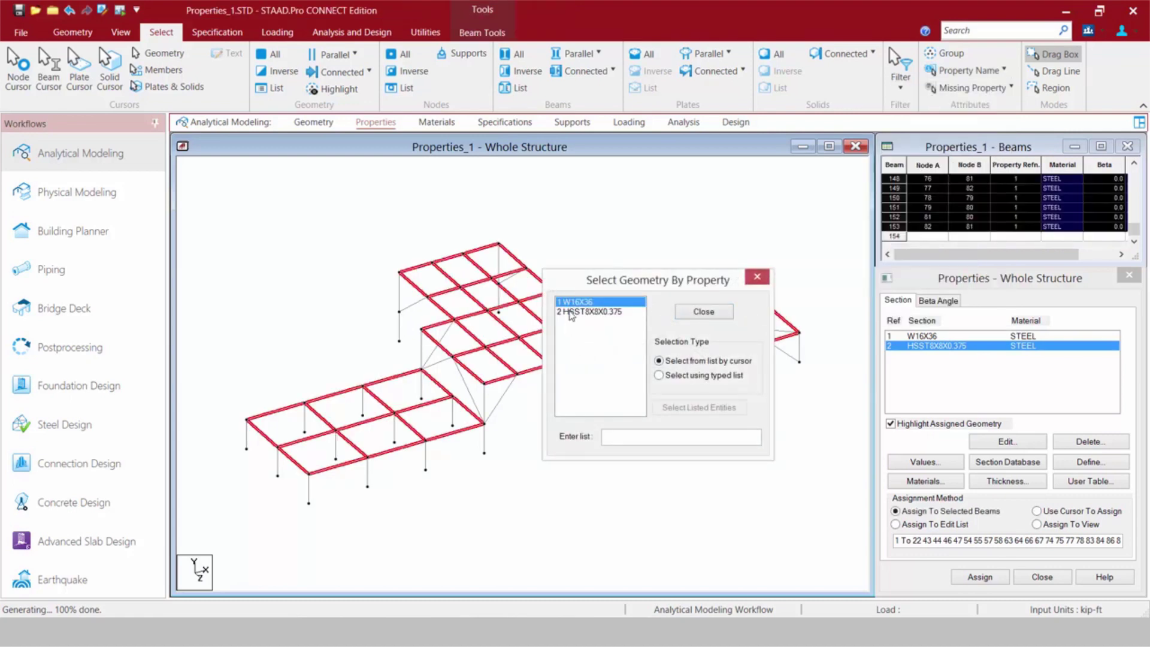
click(570, 311)
click(570, 303)
click(570, 312)
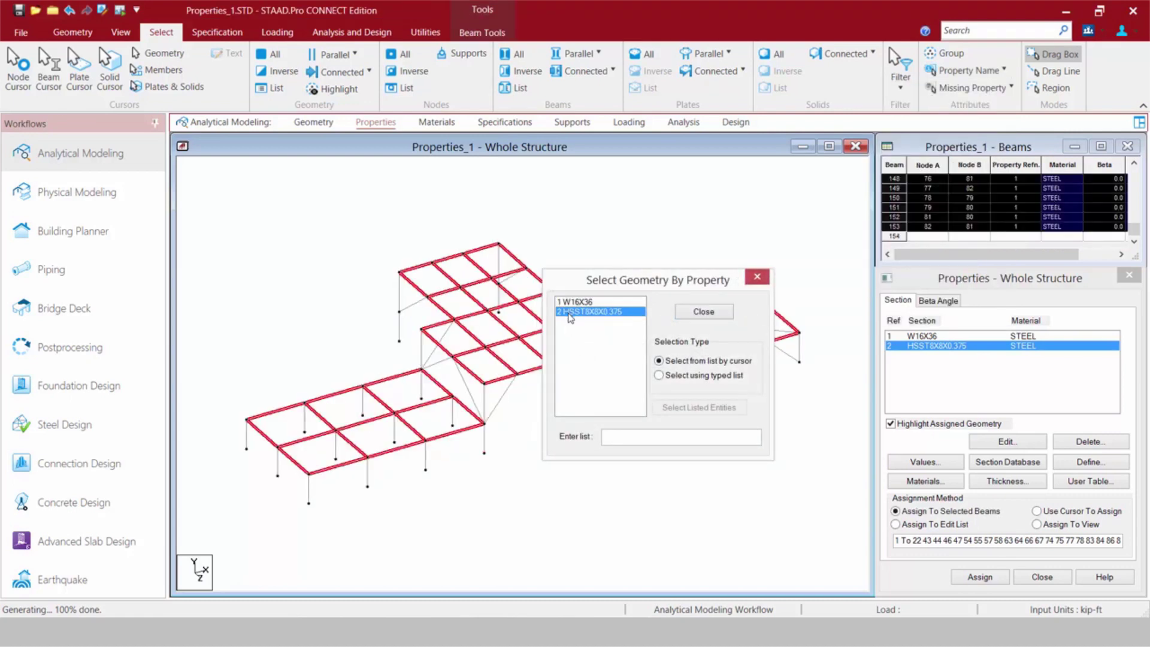
key(Escape)
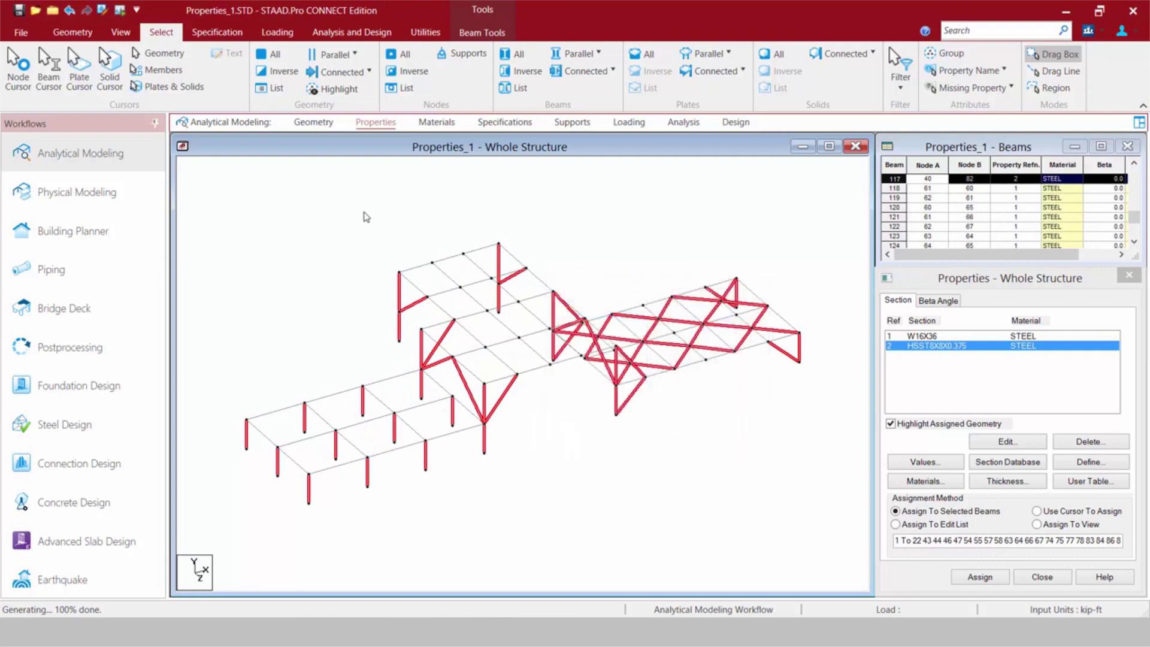
click(365, 214)
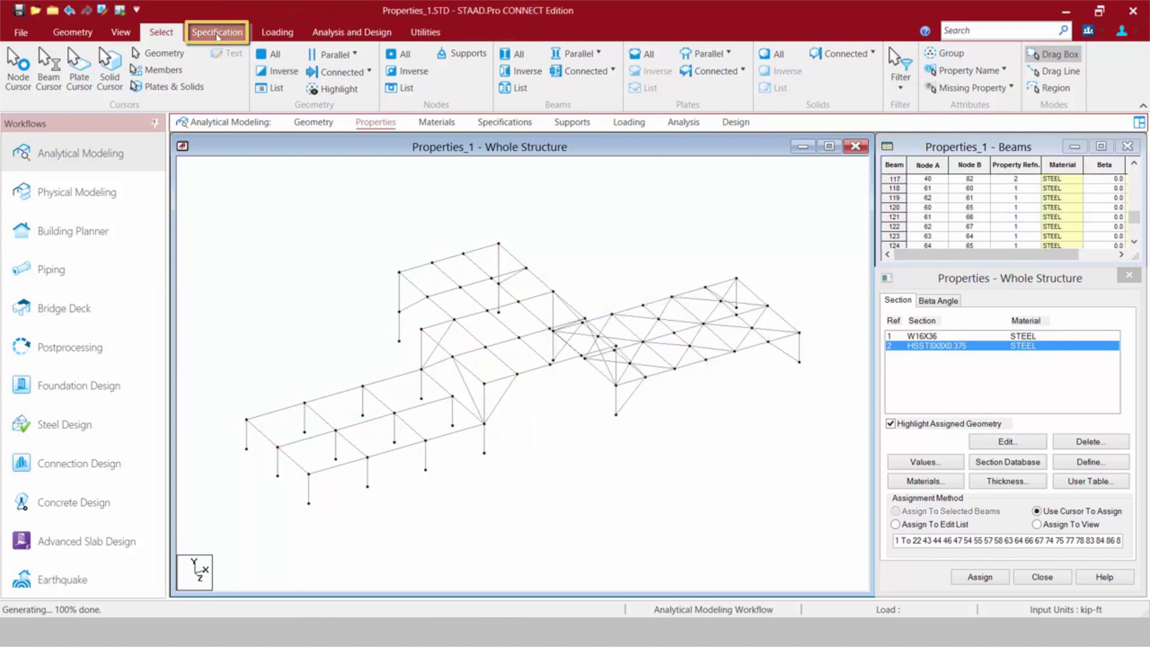
View the Prismatic property definition twice and close it without adding a section
click(217, 33)
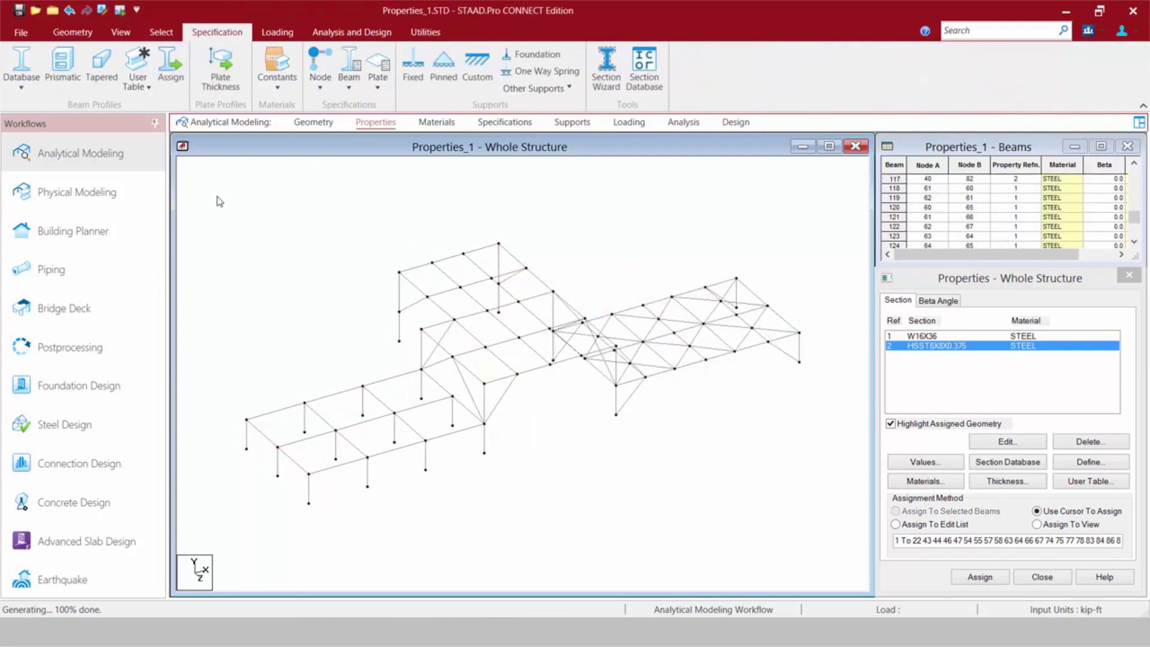
click(63, 79)
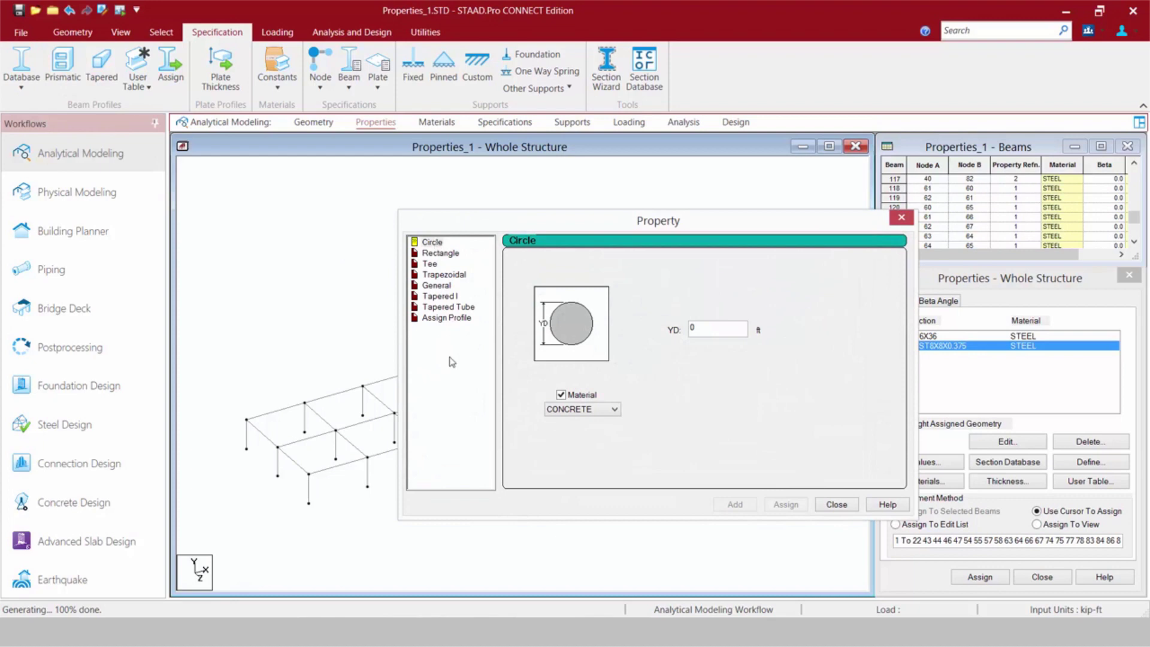
click(836, 504)
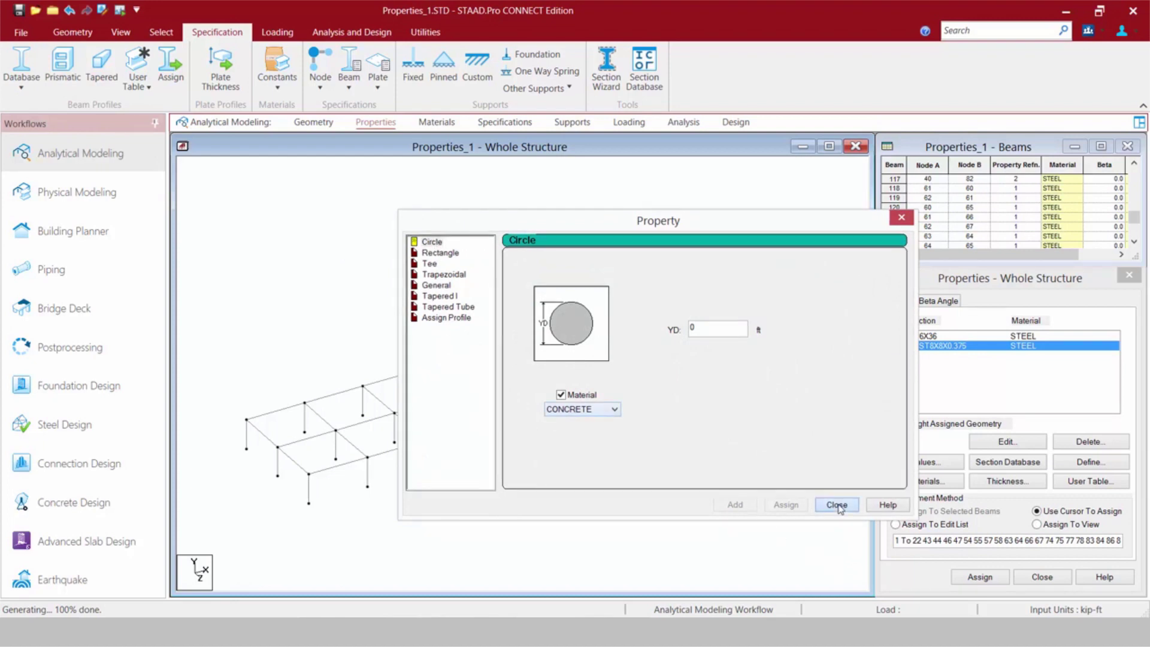
click(1091, 465)
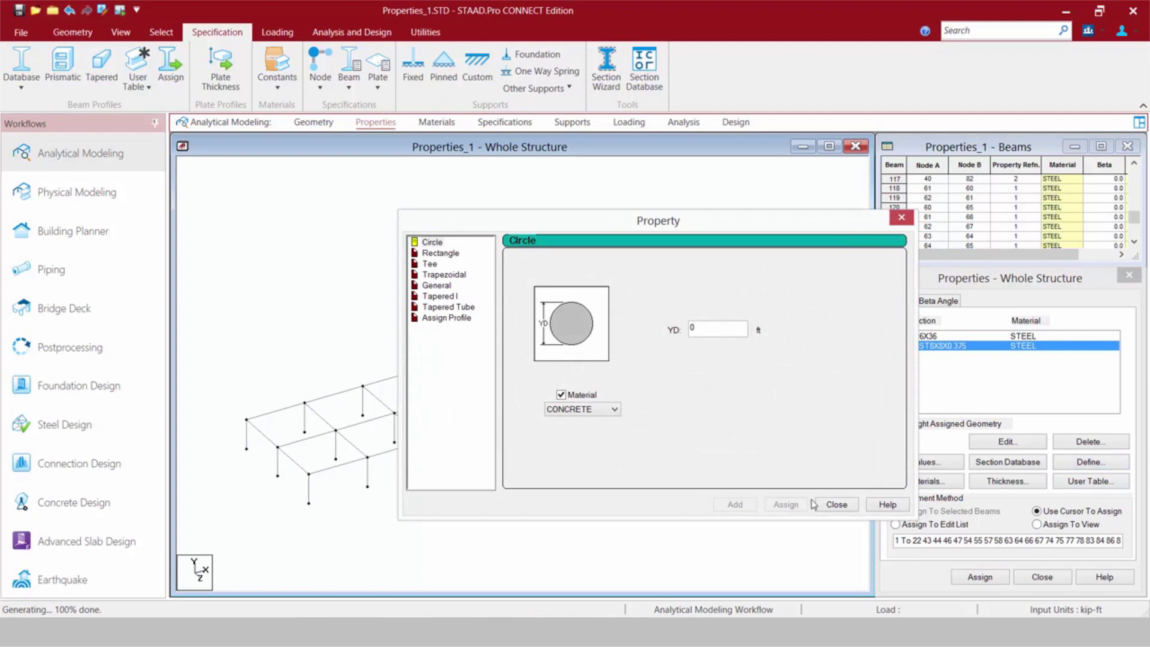
click(837, 504)
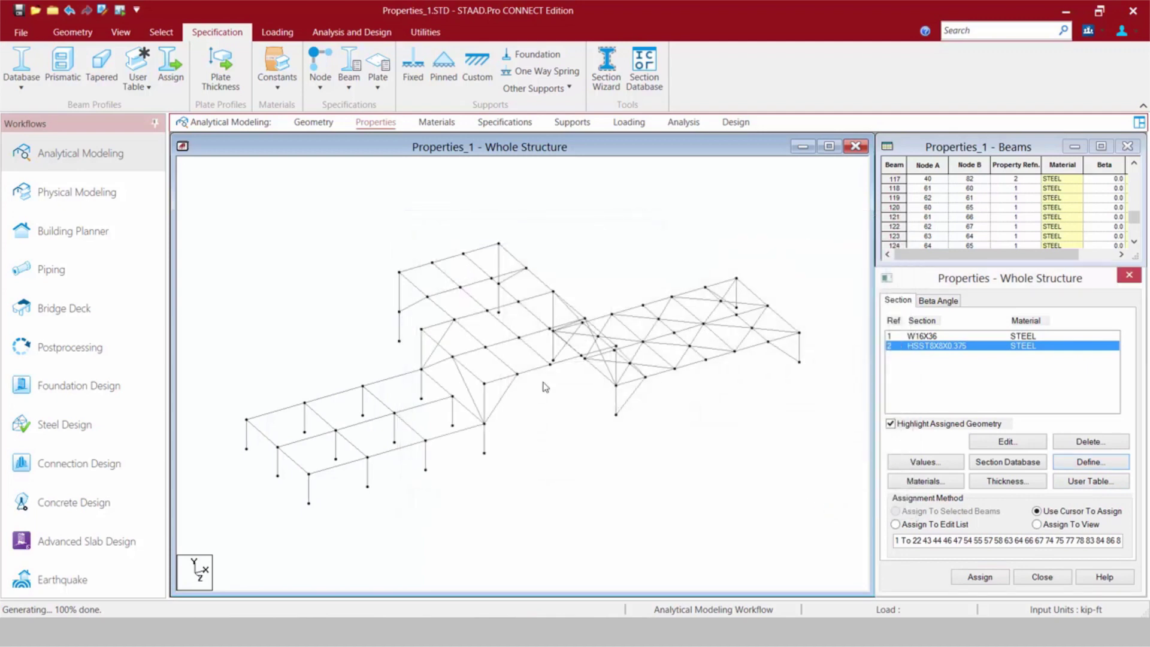
click(227, 80)
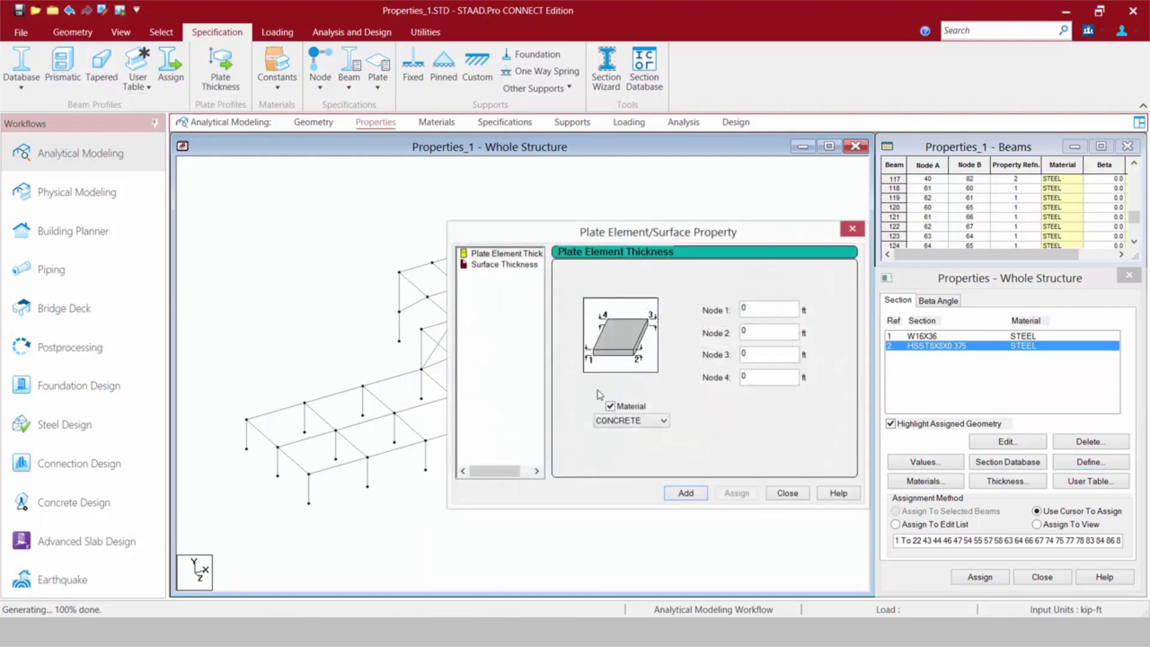
click(777, 495)
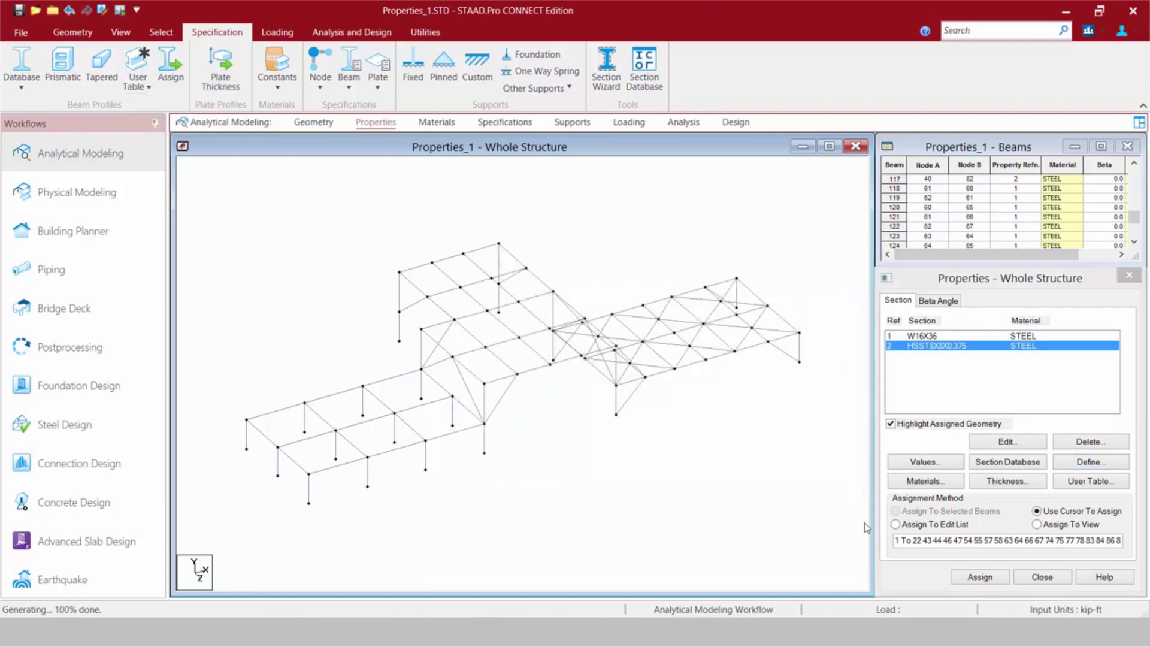
click(1007, 481)
click(786, 492)
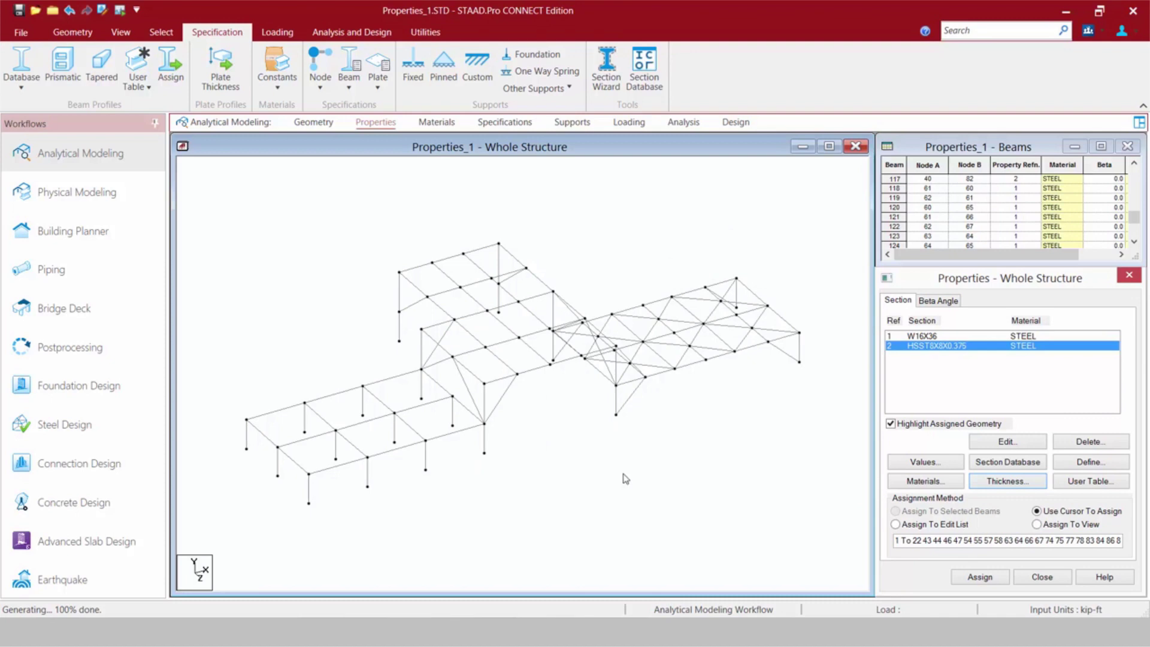
Show the Beta Angle list, then open and cancel the beta angle dialogs without creating one
click(927, 303)
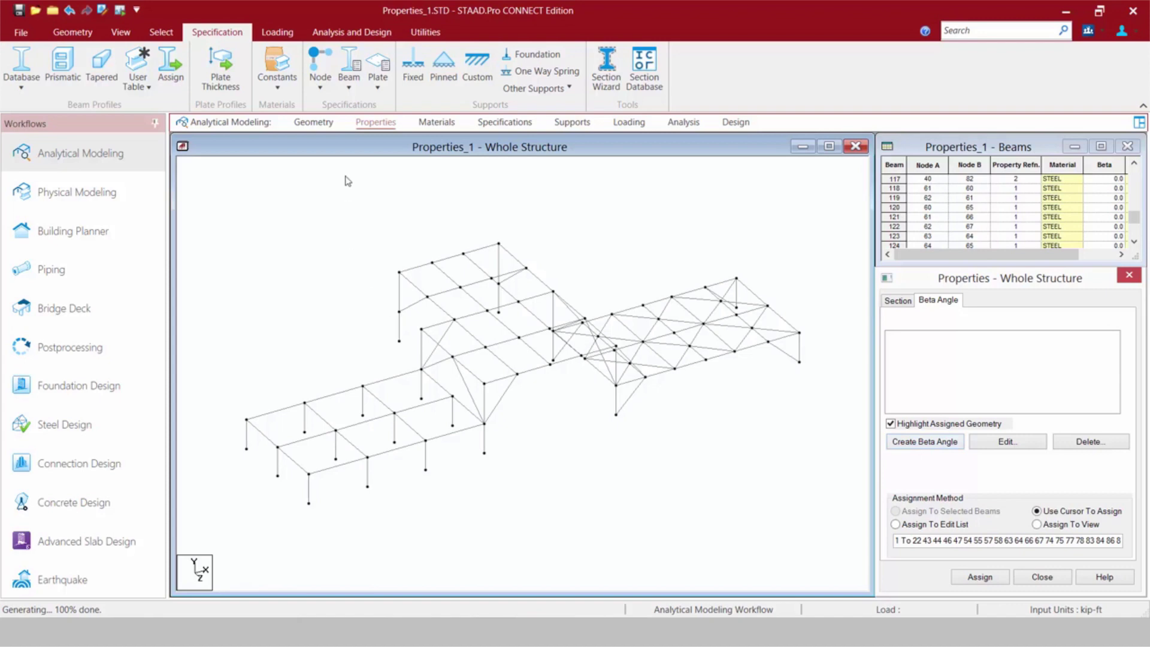
click(345, 84)
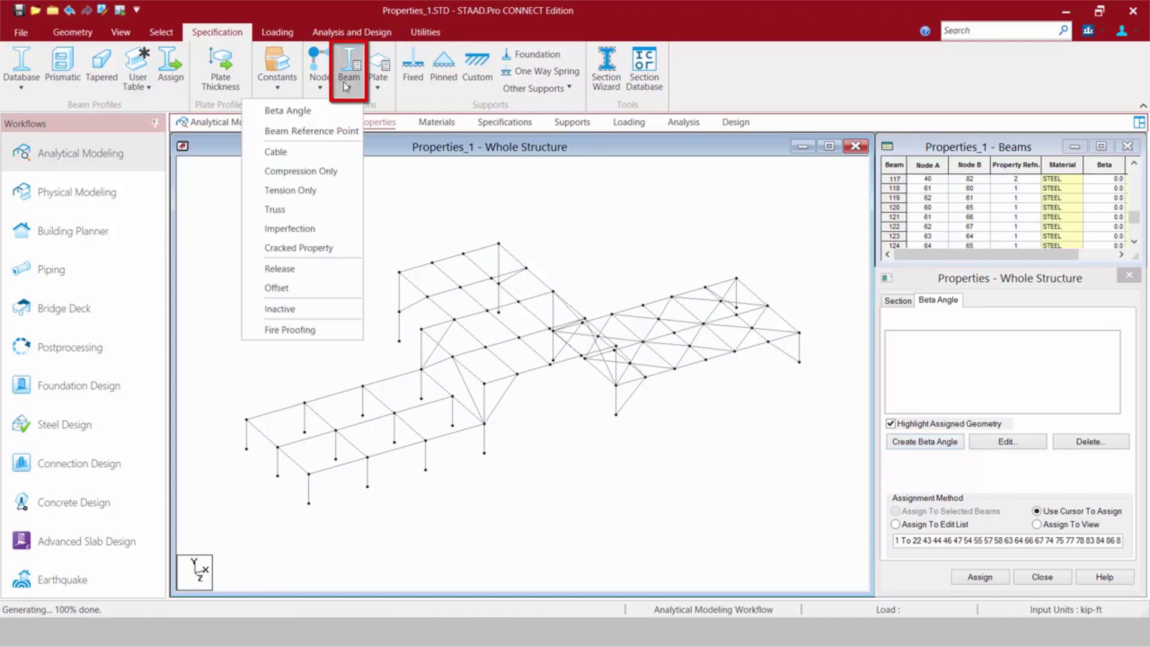
click(329, 114)
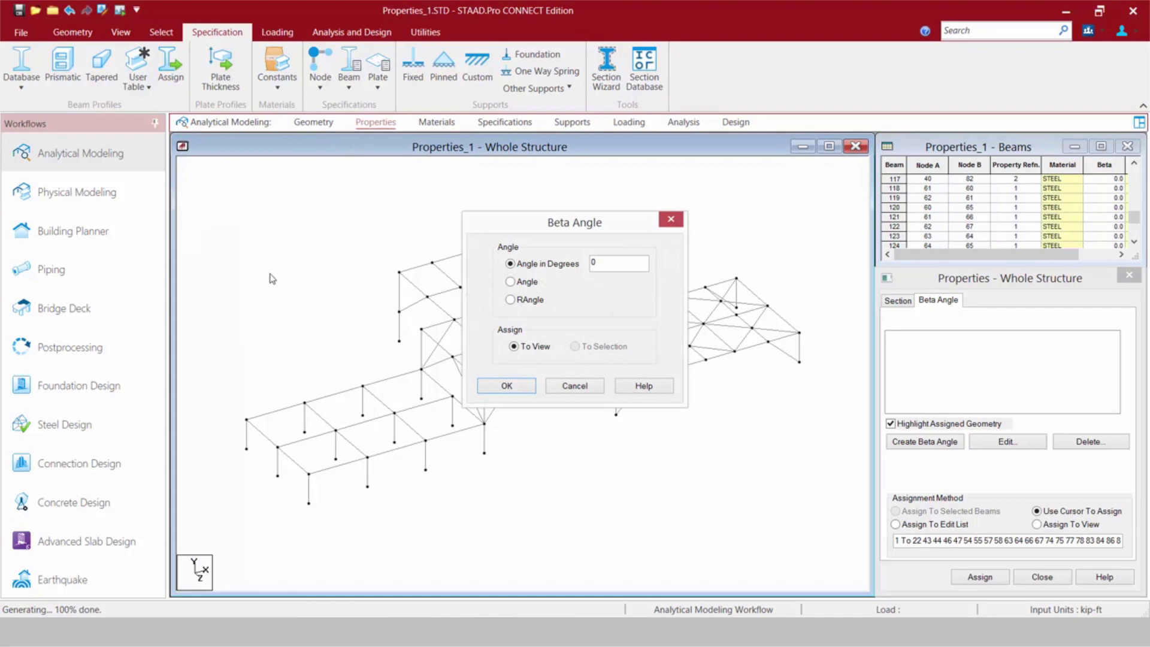
click(572, 385)
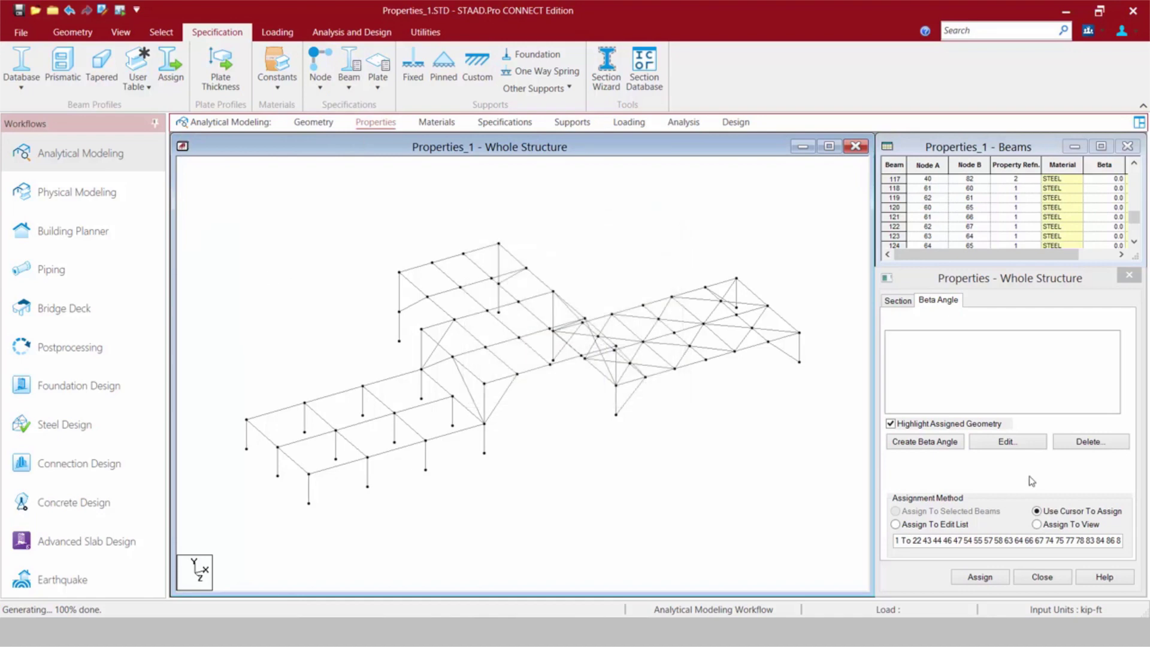
click(943, 443)
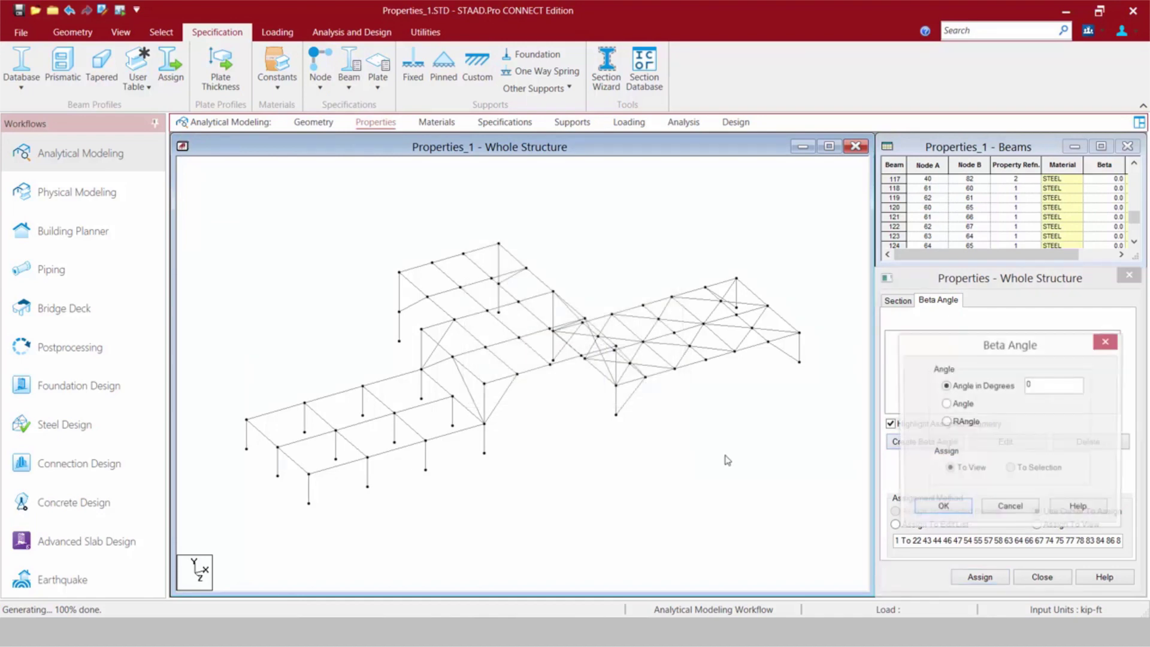
click(1027, 509)
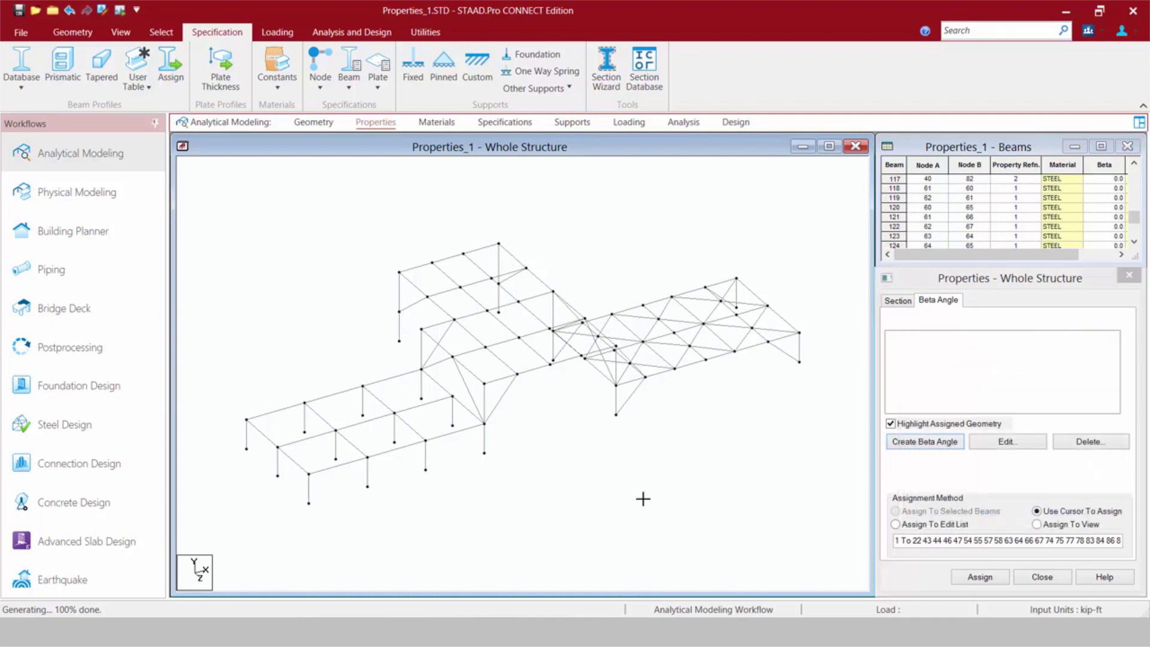
Switch to the Specifications stage and view the member release settings without applying any
click(489, 125)
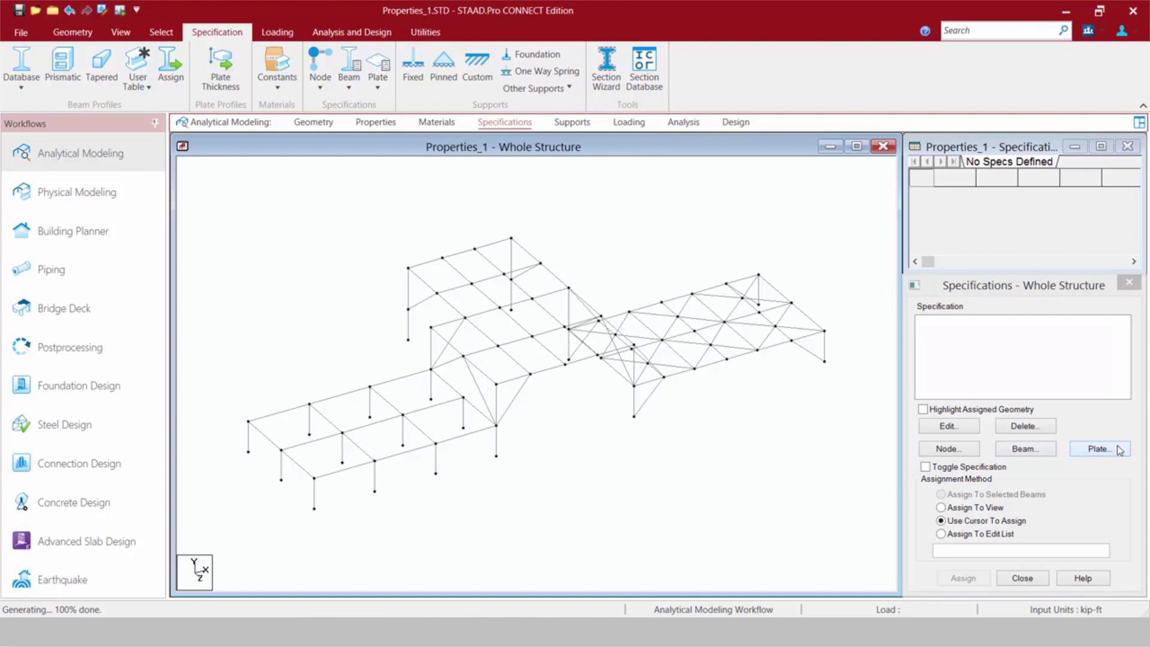
click(350, 88)
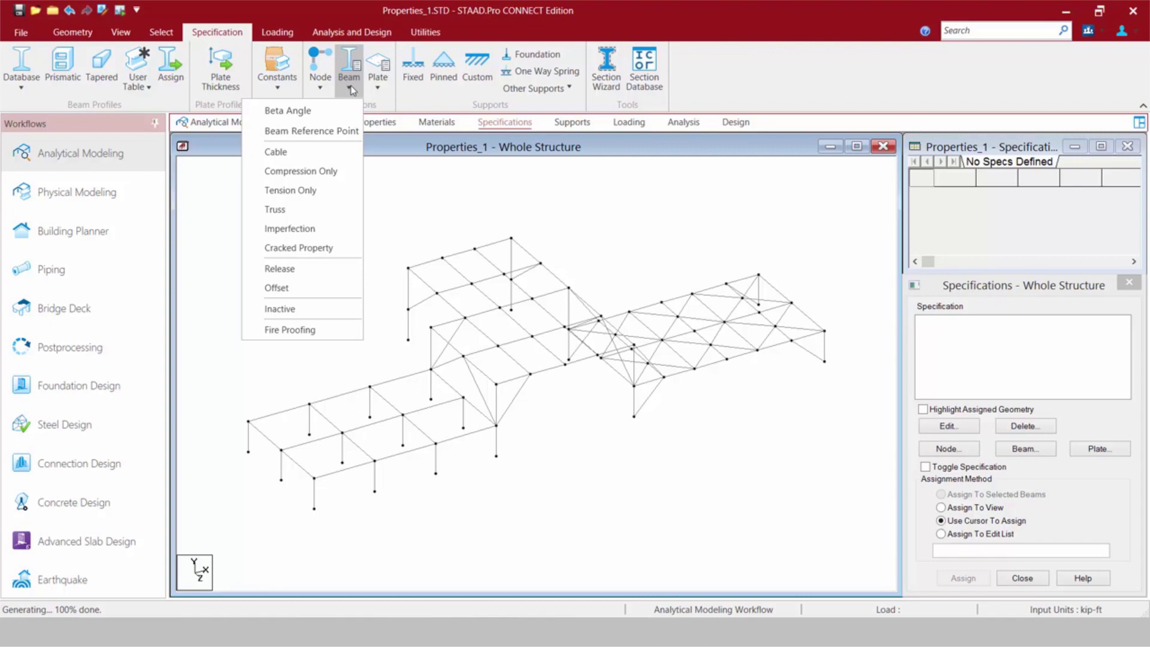
click(289, 270)
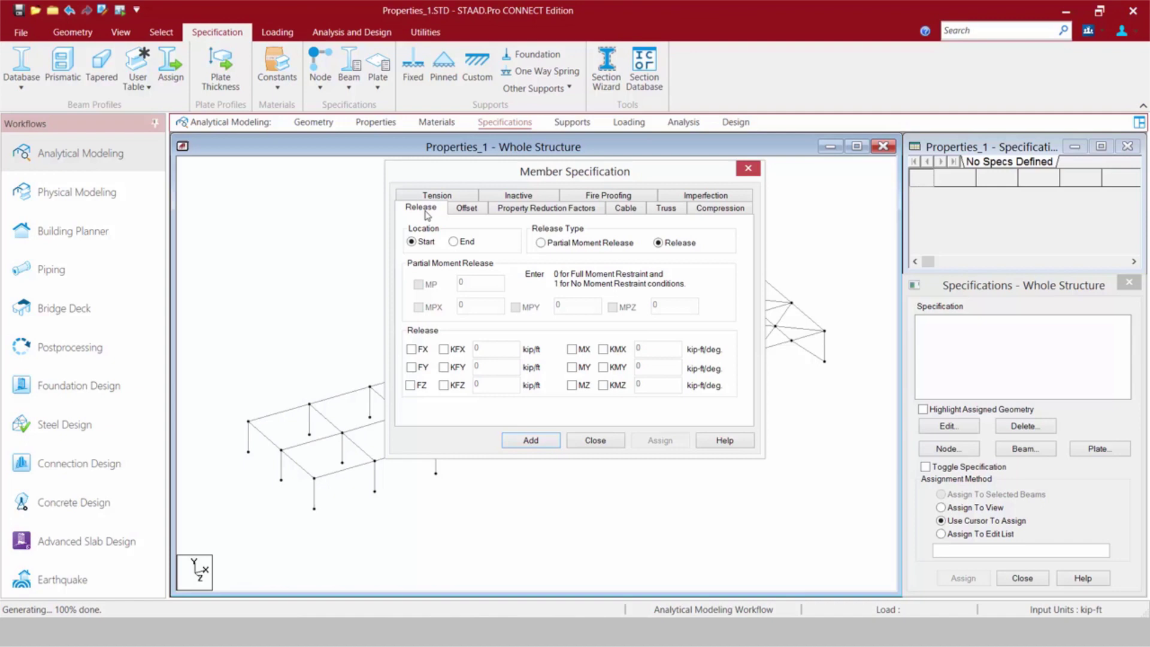
click(601, 441)
Browse the Offset, Reduction, Cable and Truss beam specification tabs, then close the dialog
click(1025, 449)
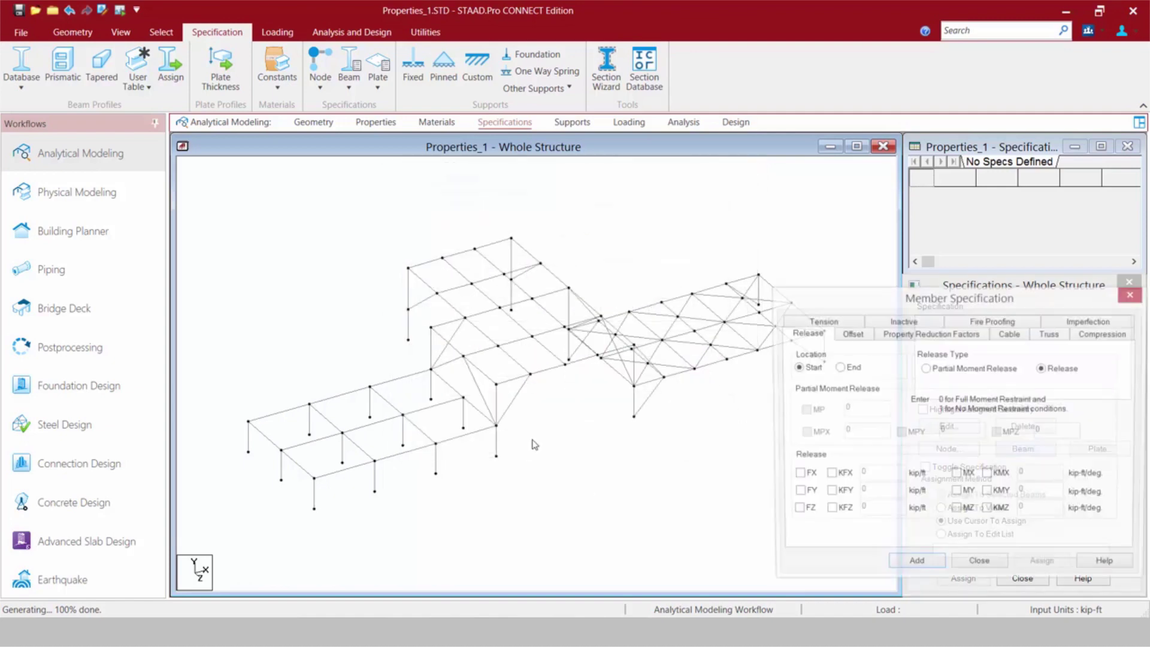
click(851, 334)
click(899, 333)
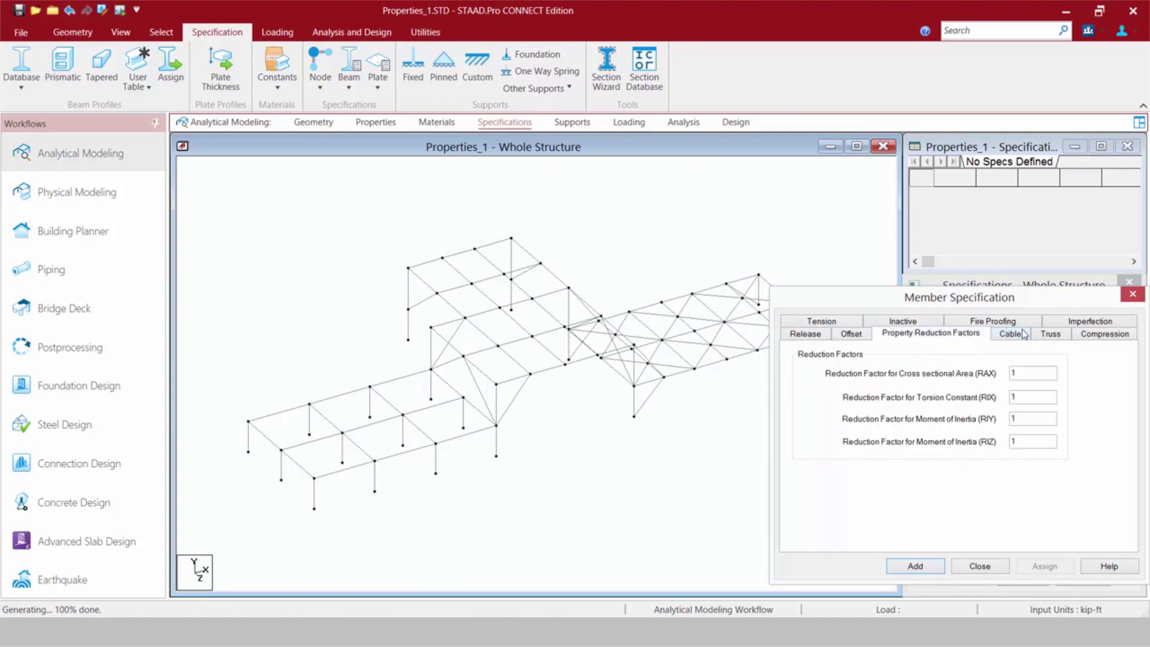
click(1010, 334)
click(1050, 334)
click(1132, 295)
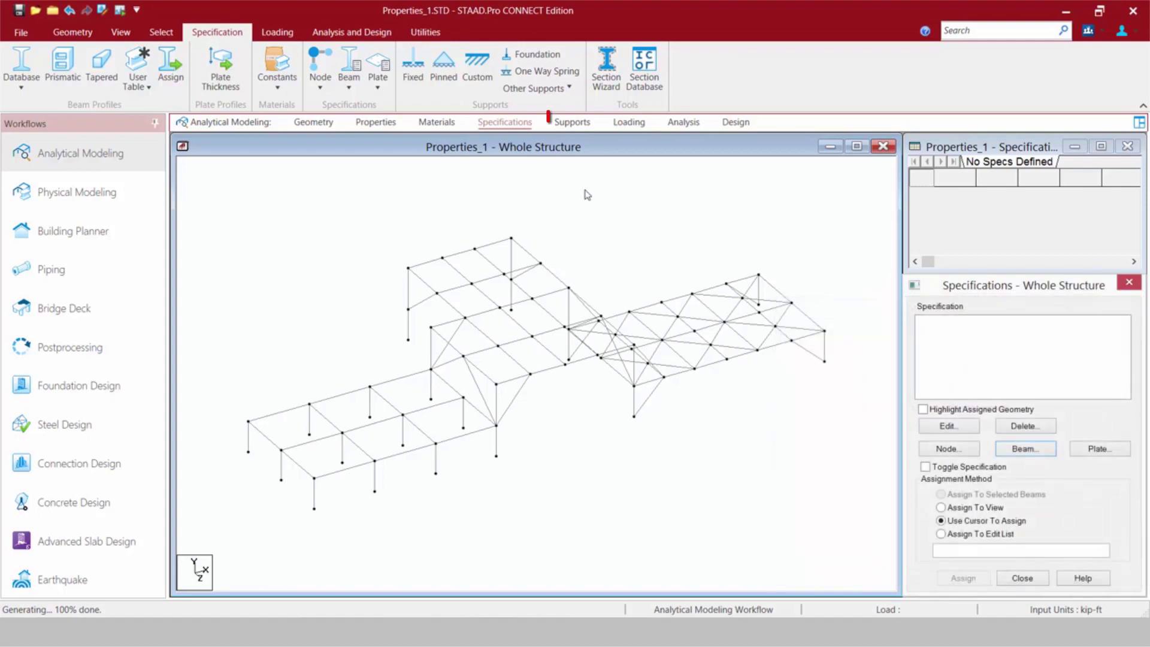
On the Supports page, add a fully fixed support definition as S2 Support 2
click(572, 123)
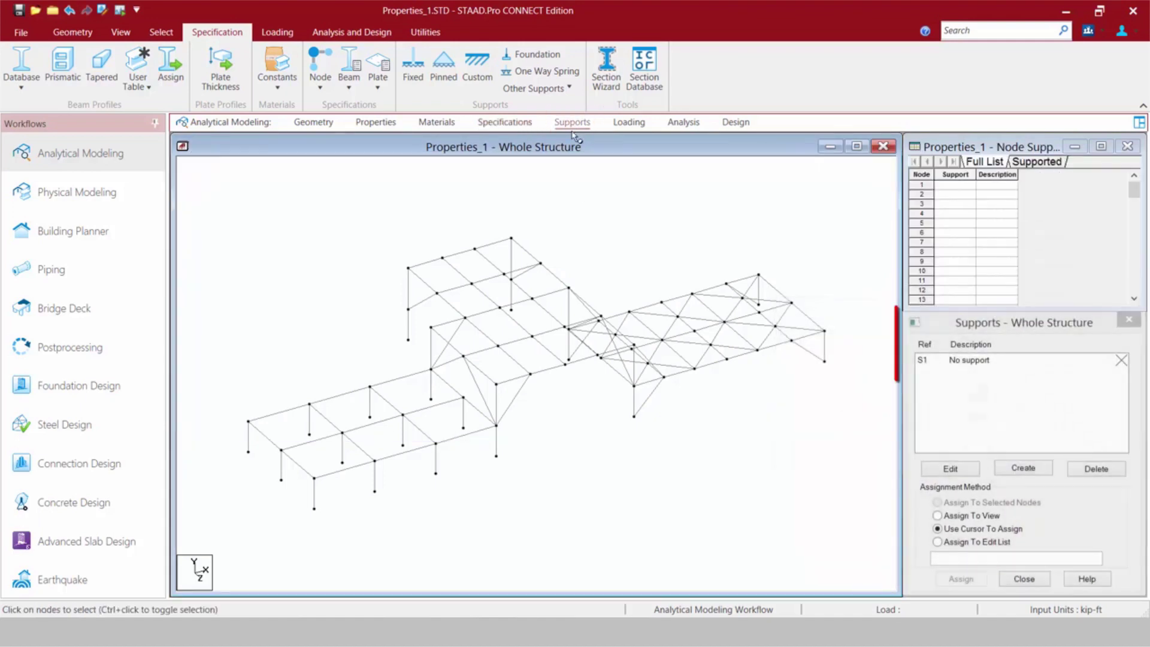
click(1018, 468)
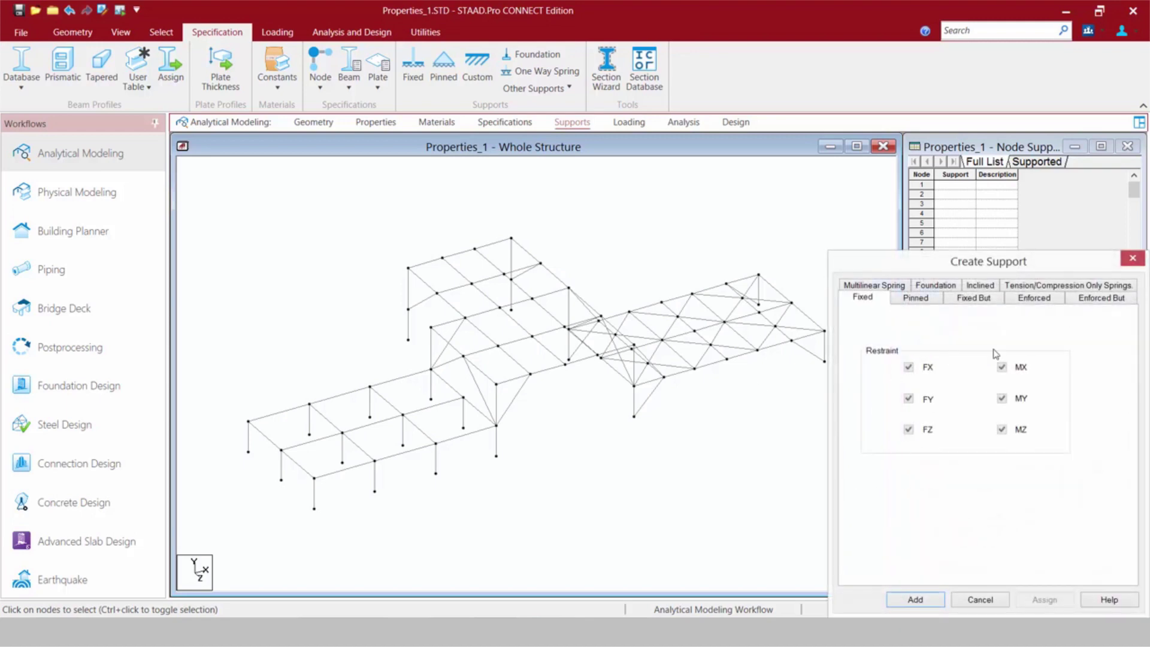
click(980, 600)
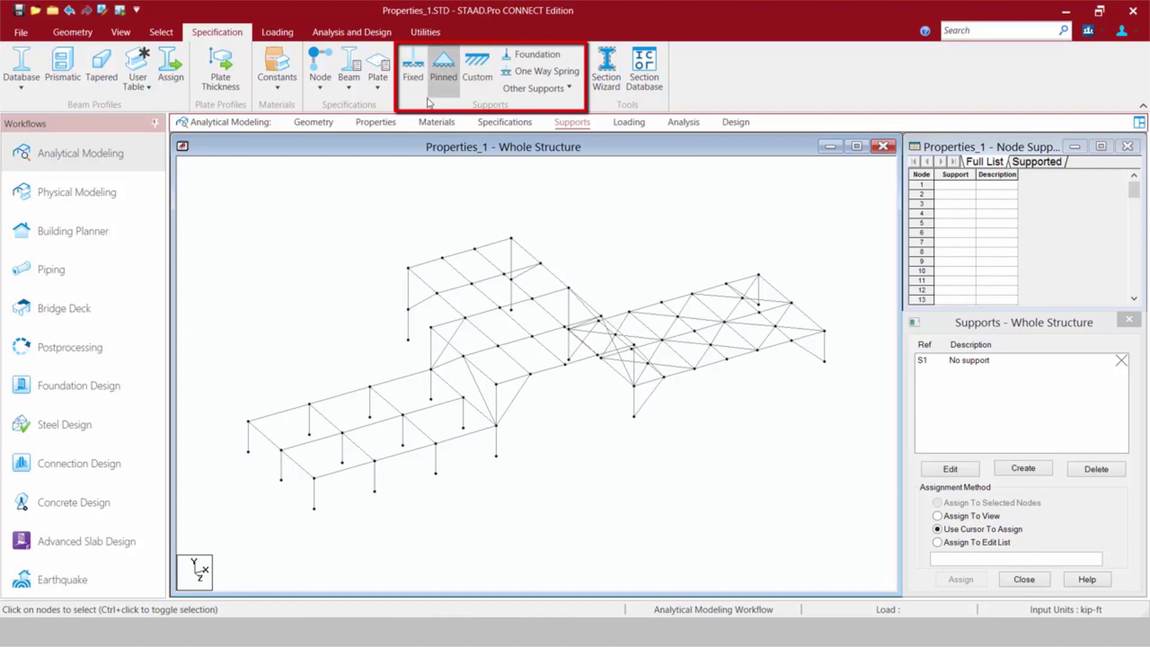
click(412, 69)
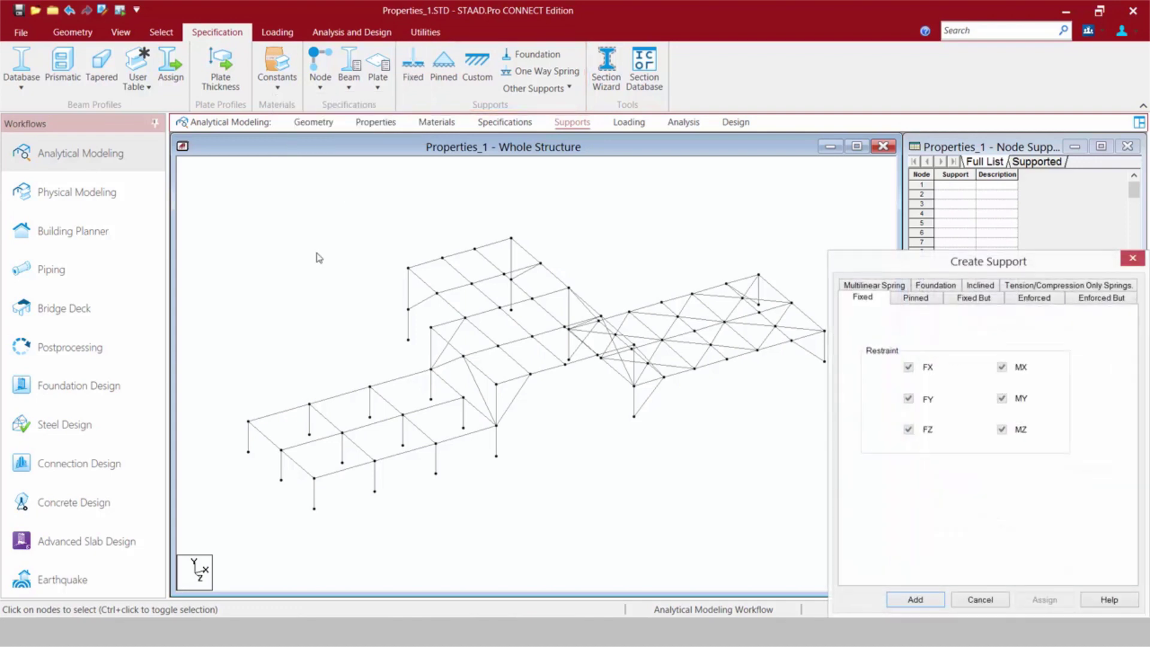
click(916, 600)
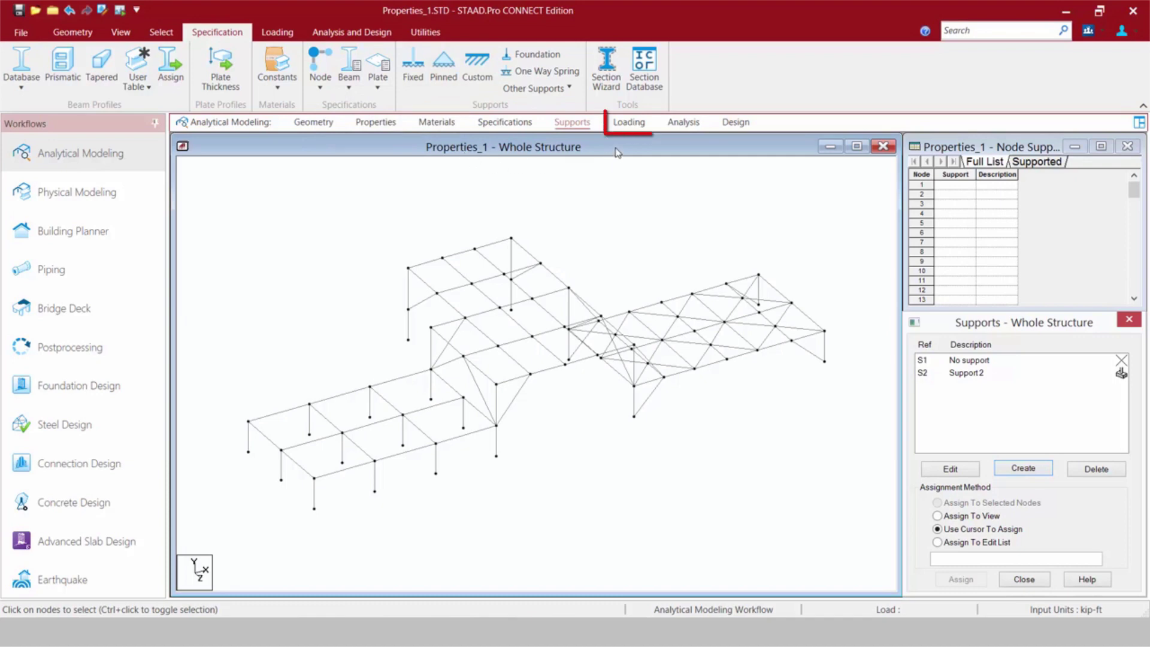
Under Load Cases Details, add load case 1 titled 'Dead Load' with loading type Dead
click(628, 123)
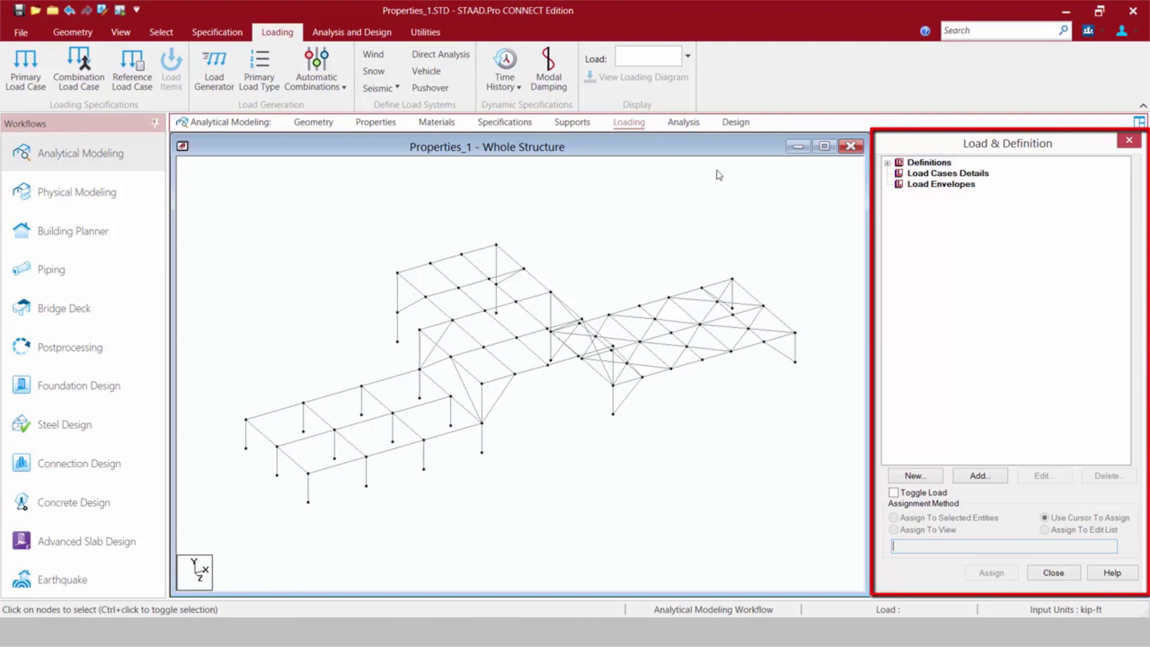
click(887, 163)
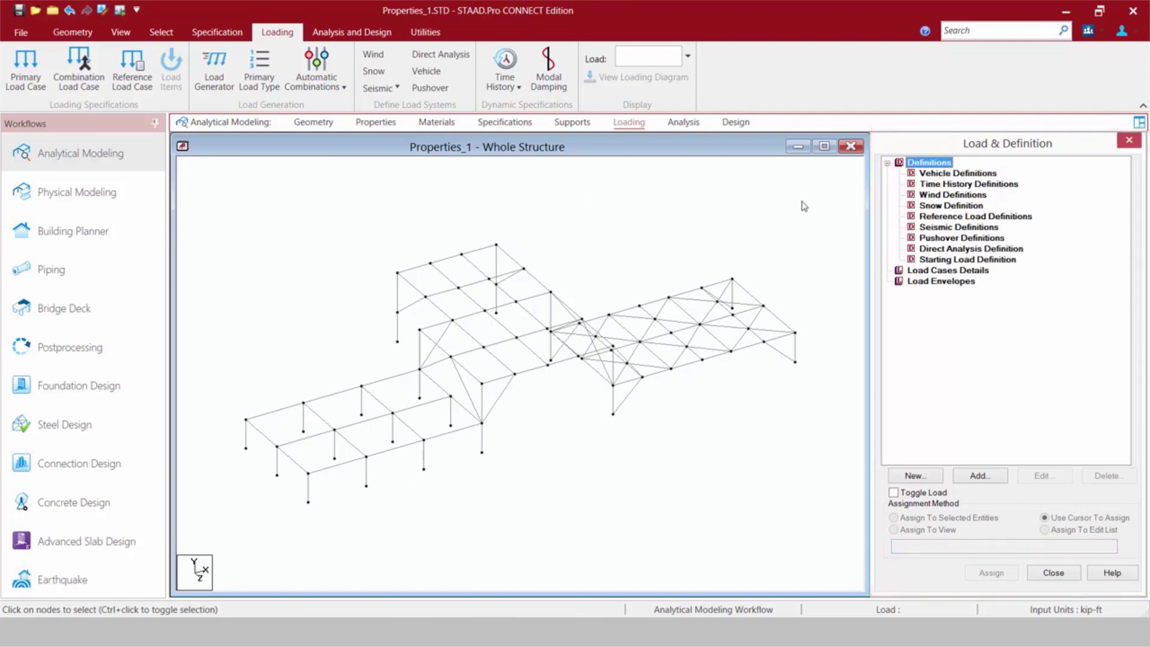
click(925, 271)
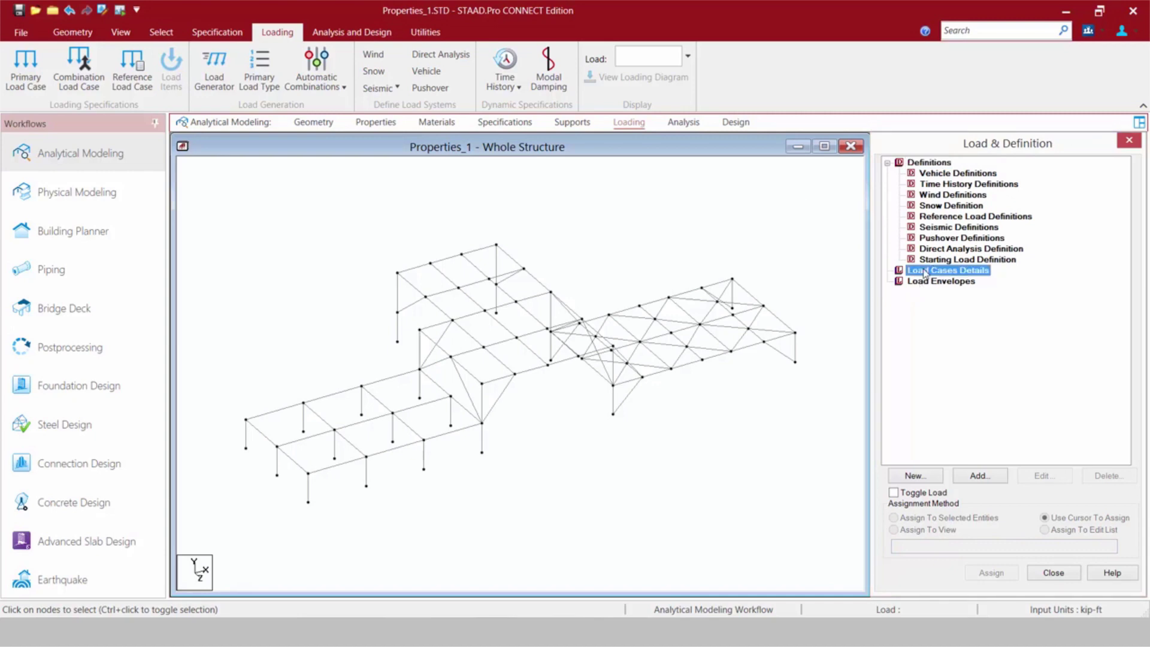
click(980, 476)
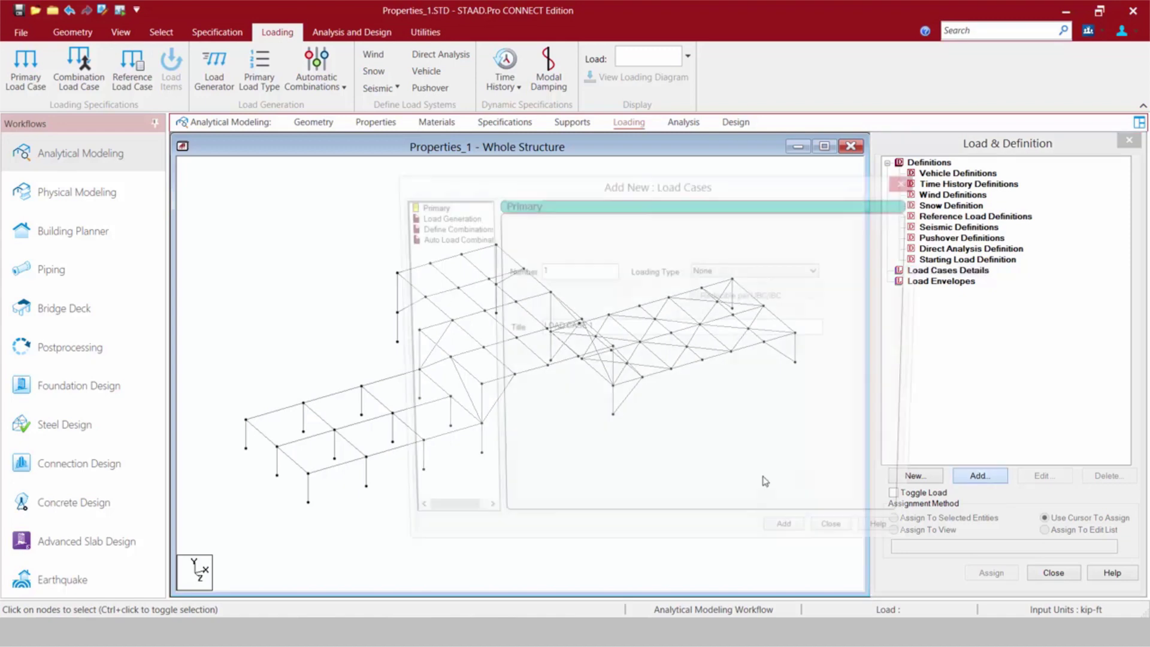
drag(606, 327, 420, 321)
text(Dead Load)
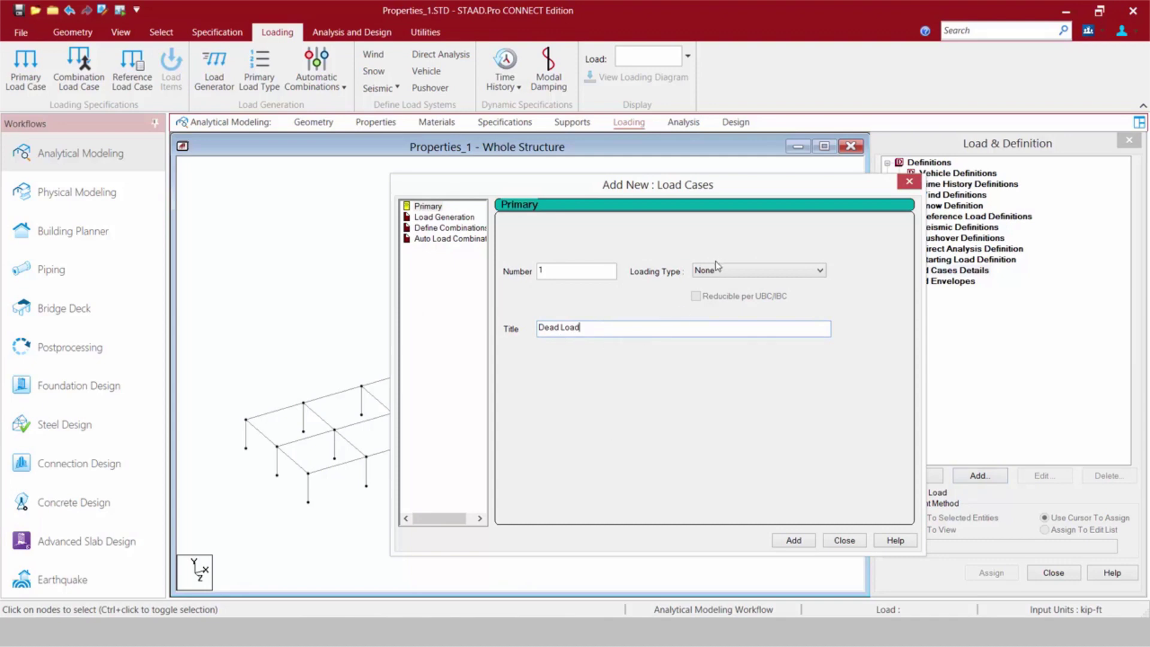
click(711, 270)
click(715, 284)
click(795, 541)
click(843, 540)
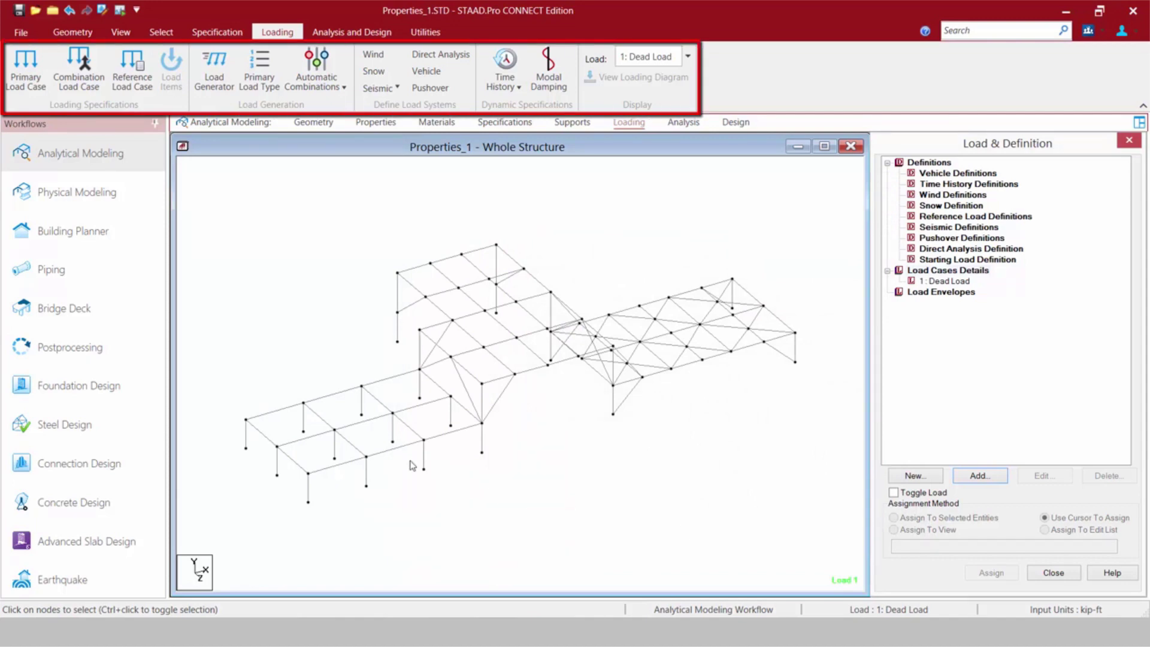
Create primary load case 2 titled 'Live Load' with loading type Live
click(20, 71)
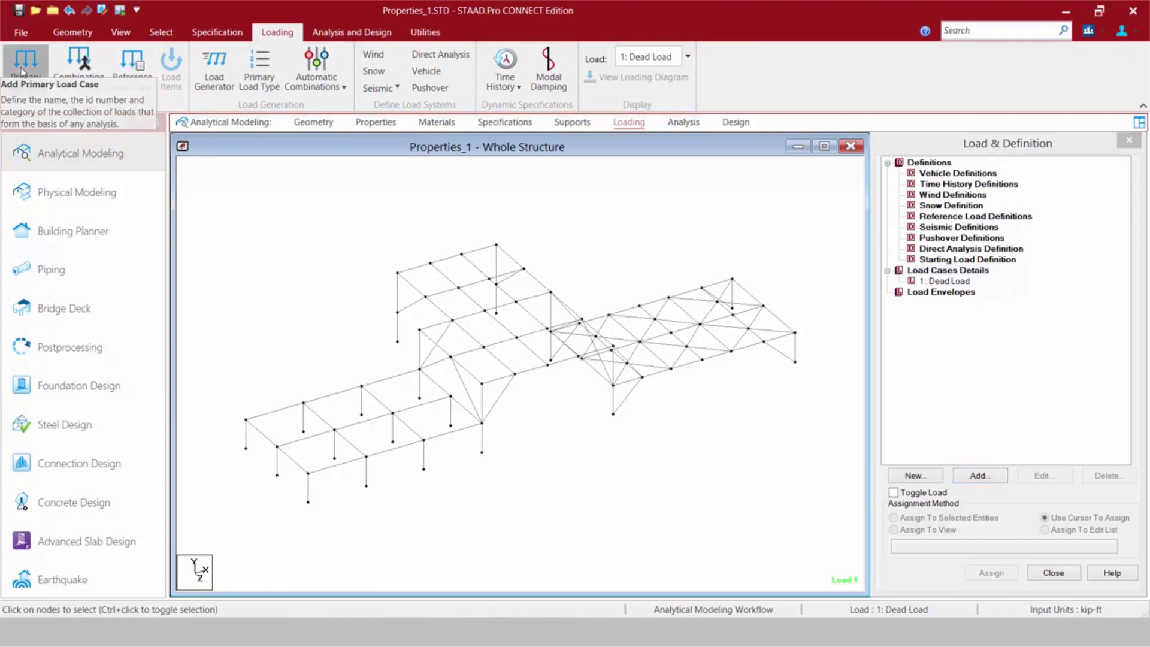
drag(567, 396, 321, 392)
text(Live Load)
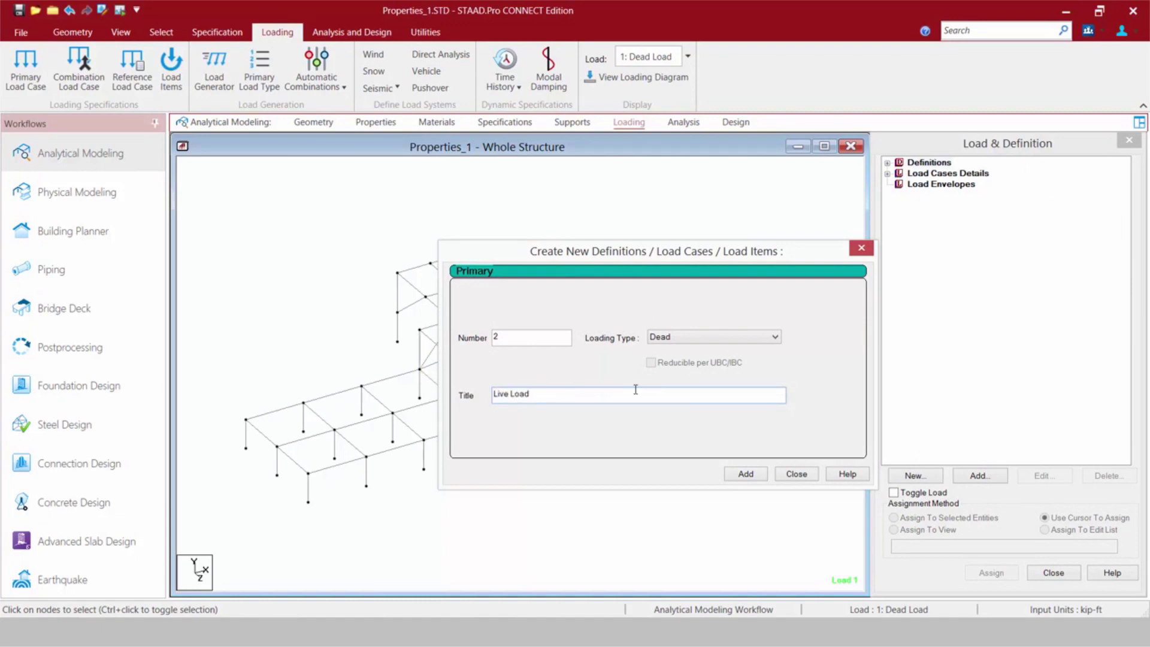
click(678, 337)
click(667, 360)
click(744, 475)
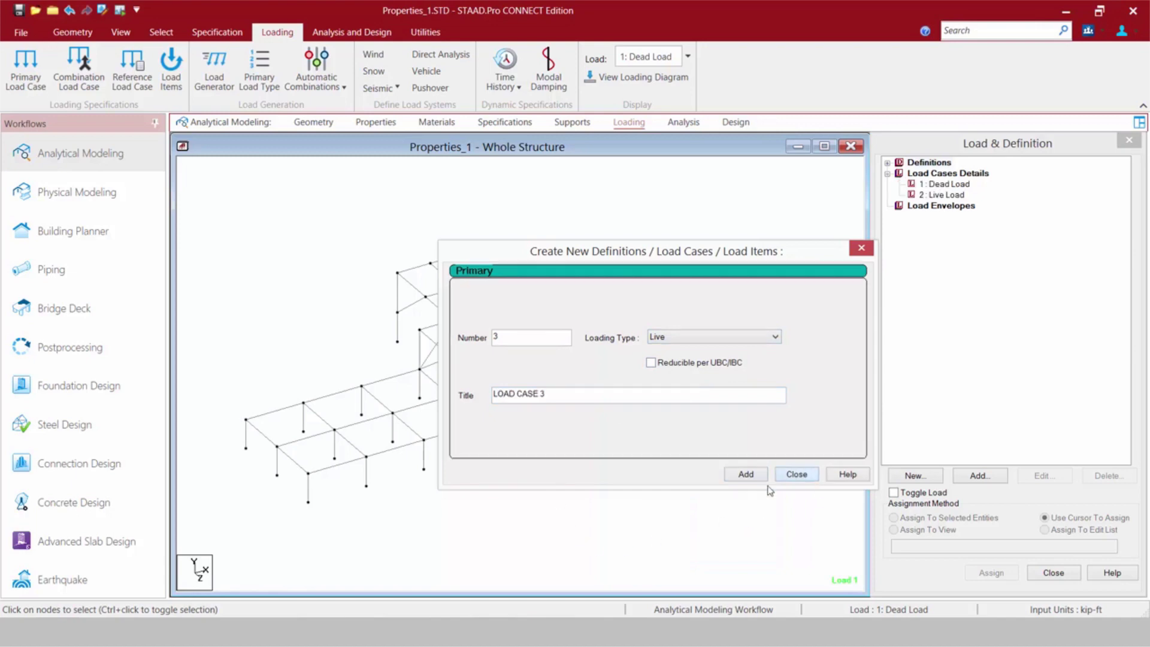
click(796, 475)
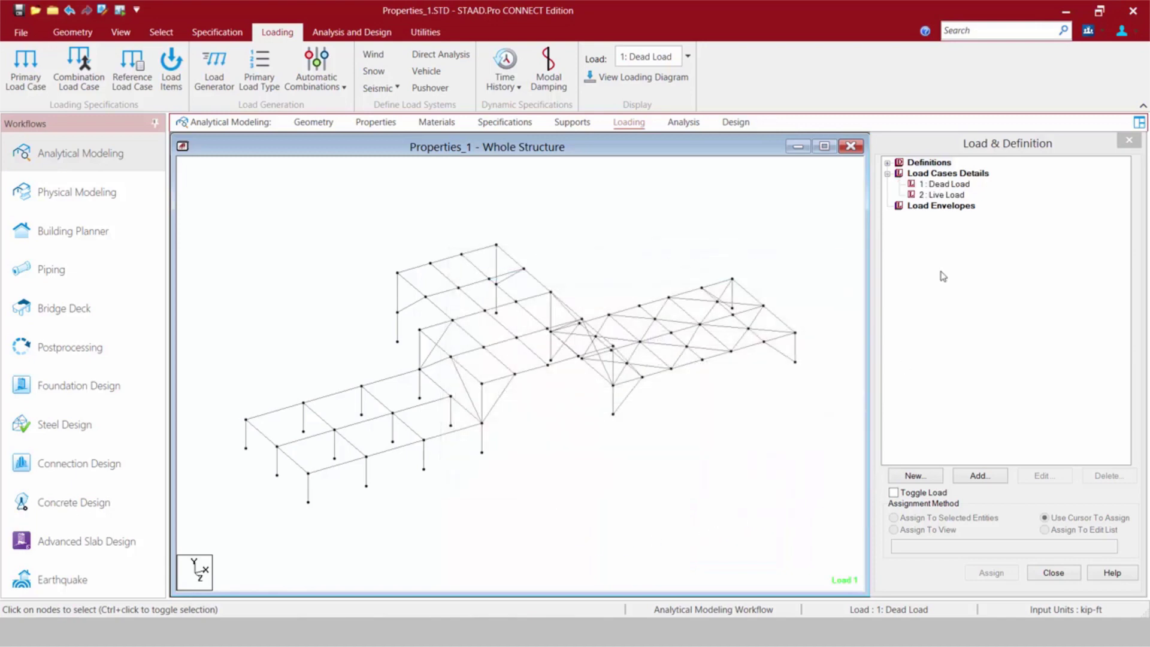
click(939, 185)
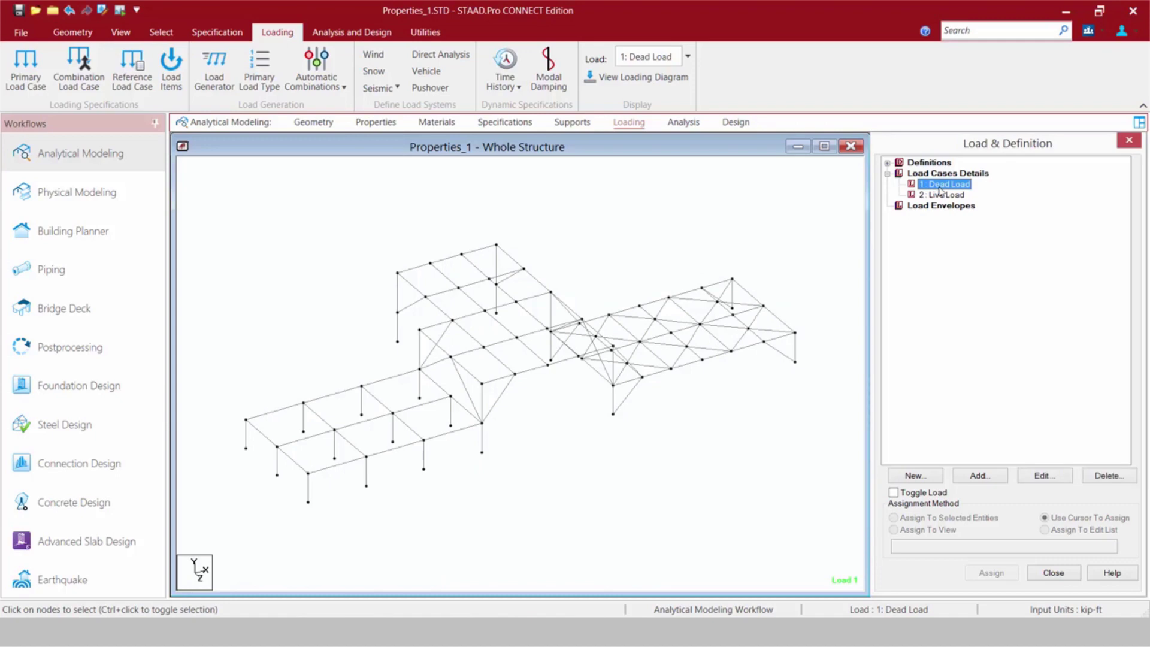
click(967, 482)
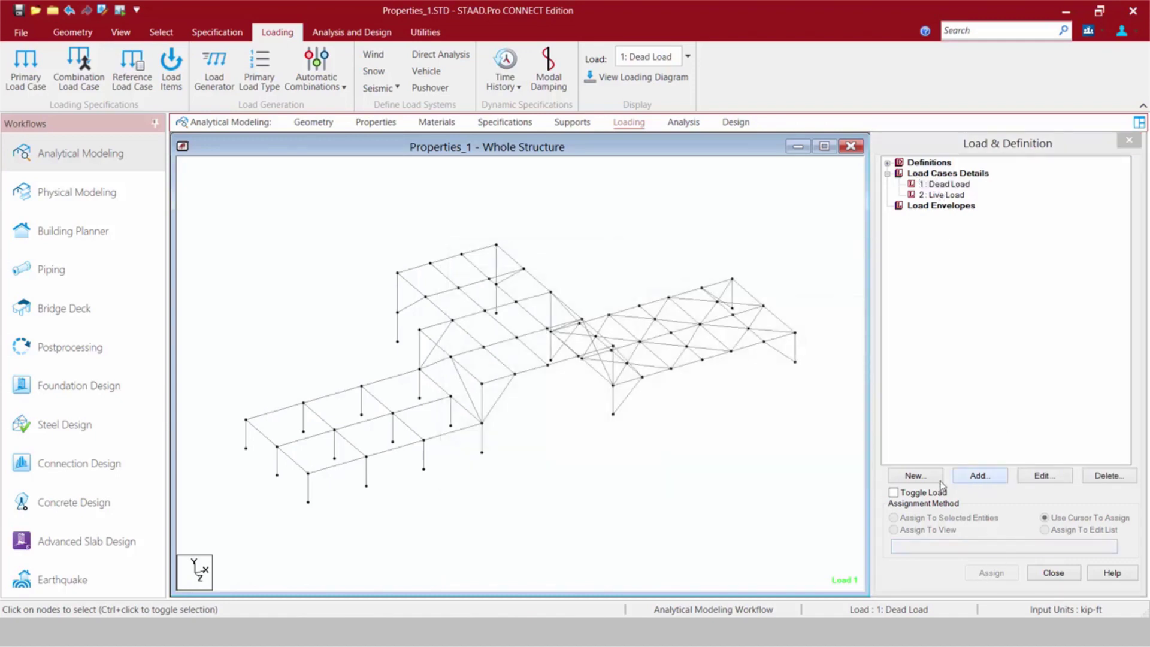
Add a selfweight load item in Y with factor -1 to the Dead Load case
click(331, 166)
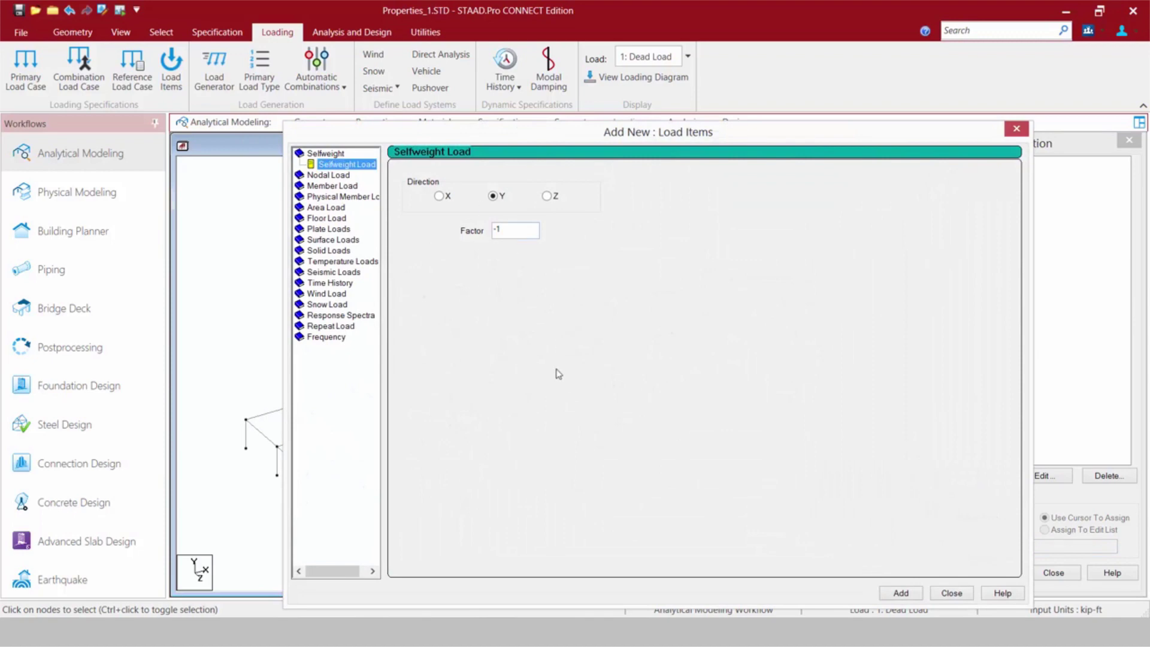
click(903, 593)
click(952, 593)
Assign the selfweight Y -1 load to all members in view, confirming the prompt
click(954, 196)
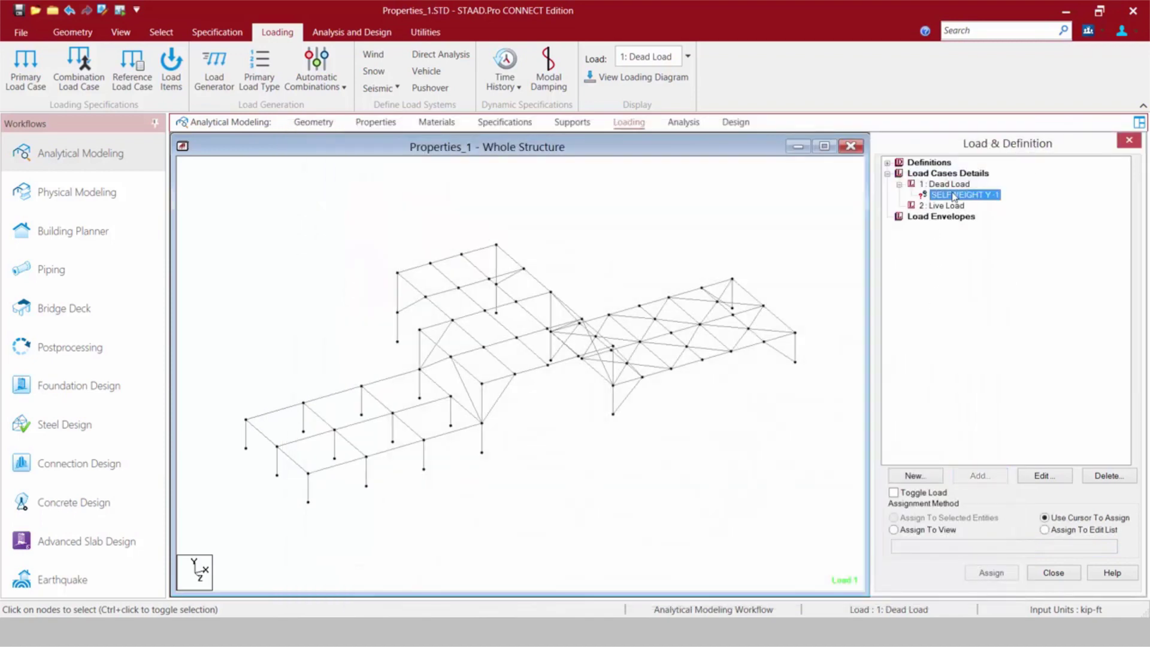
click(918, 531)
click(989, 574)
click(1043, 410)
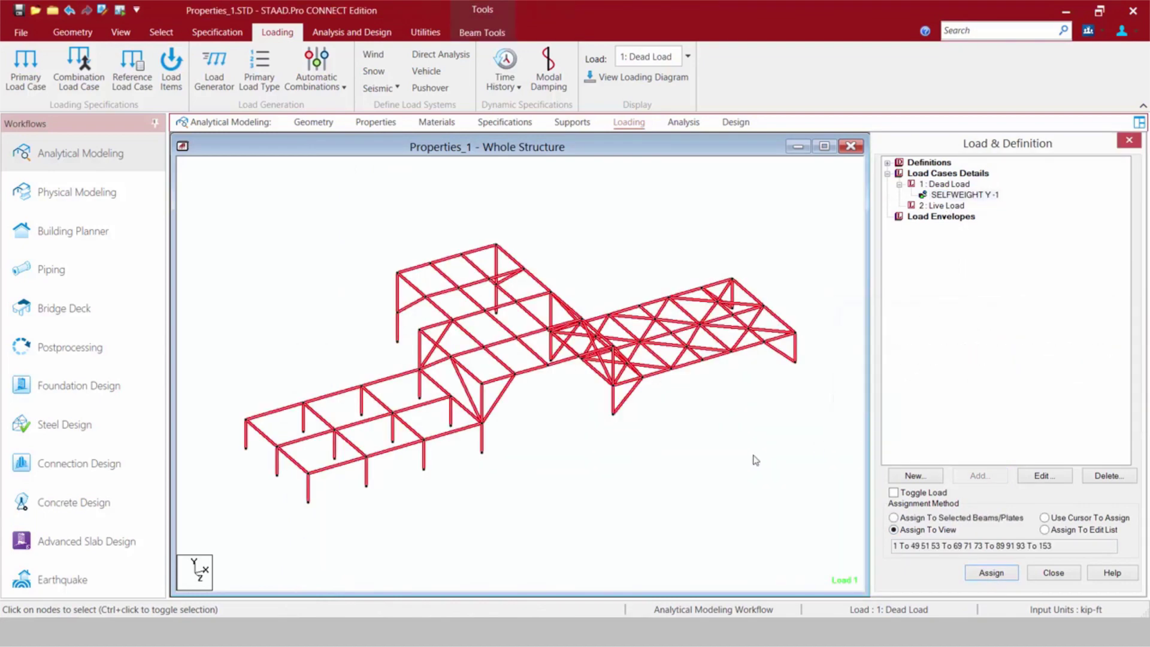
click(756, 461)
click(935, 207)
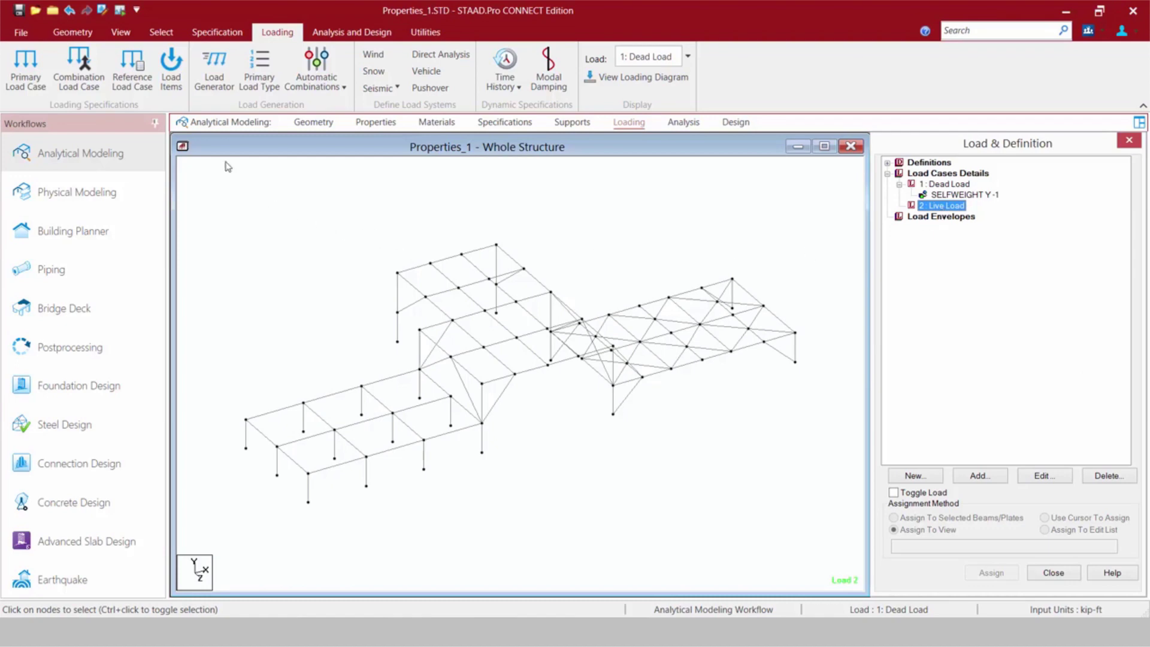
Add a uniform member load of -0.05 kip/ft in GY to Live Load
click(169, 69)
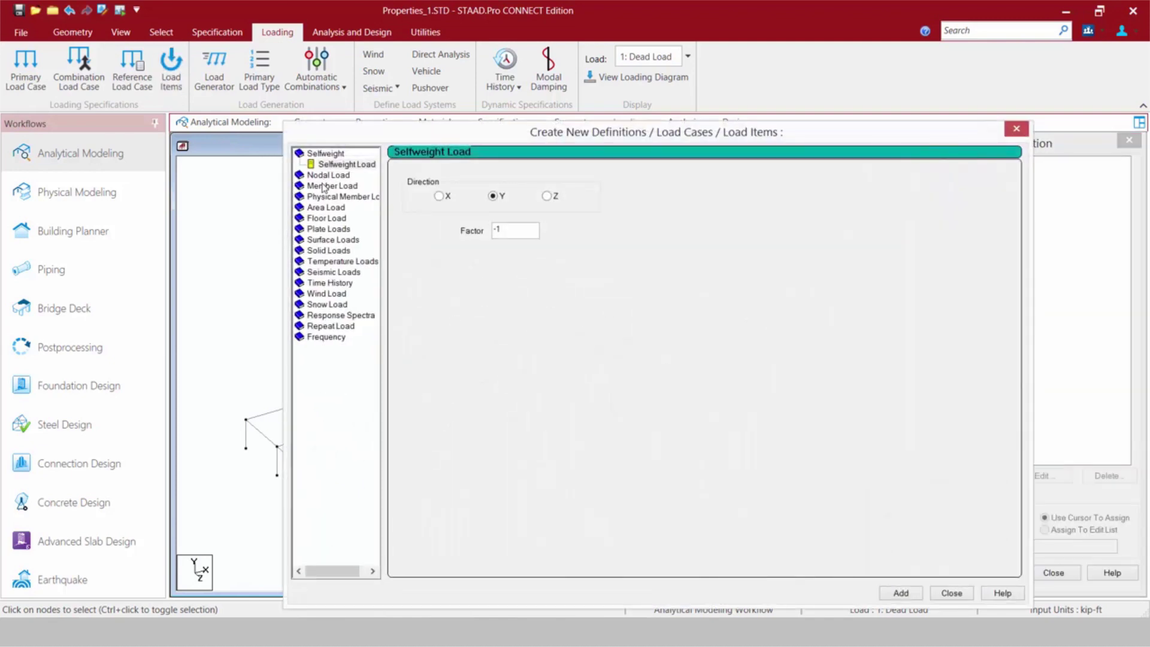
click(322, 187)
double_click(536, 211)
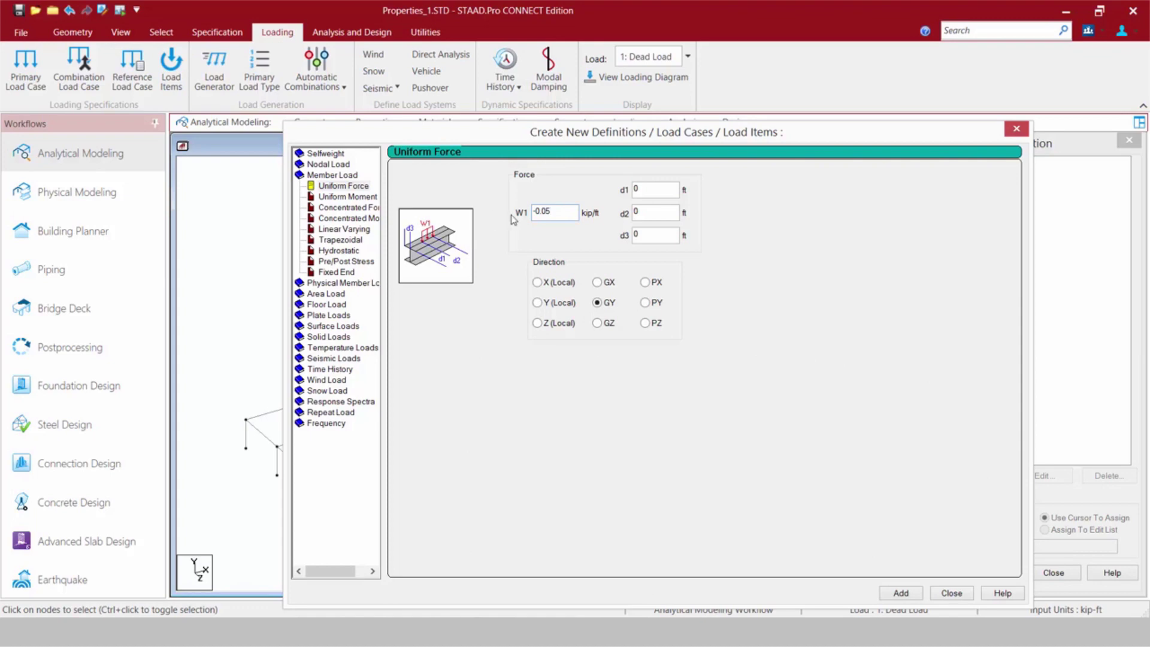
click(898, 592)
click(945, 592)
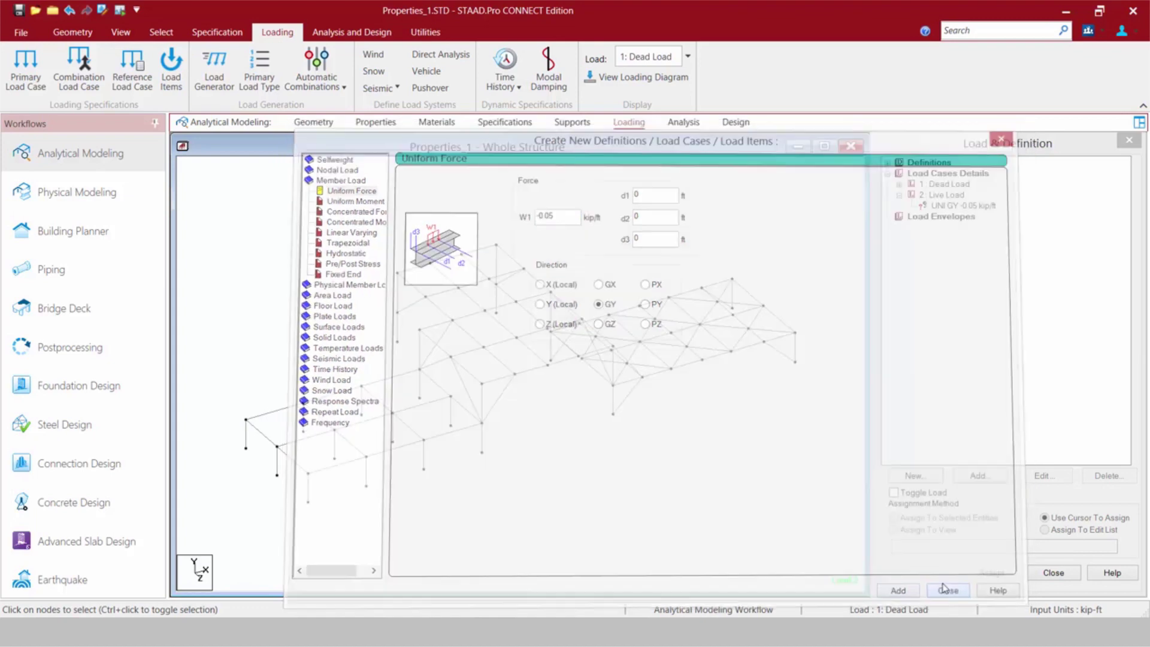
Select all beams parallel to one axis and assign the uniform GY load to them
click(964, 205)
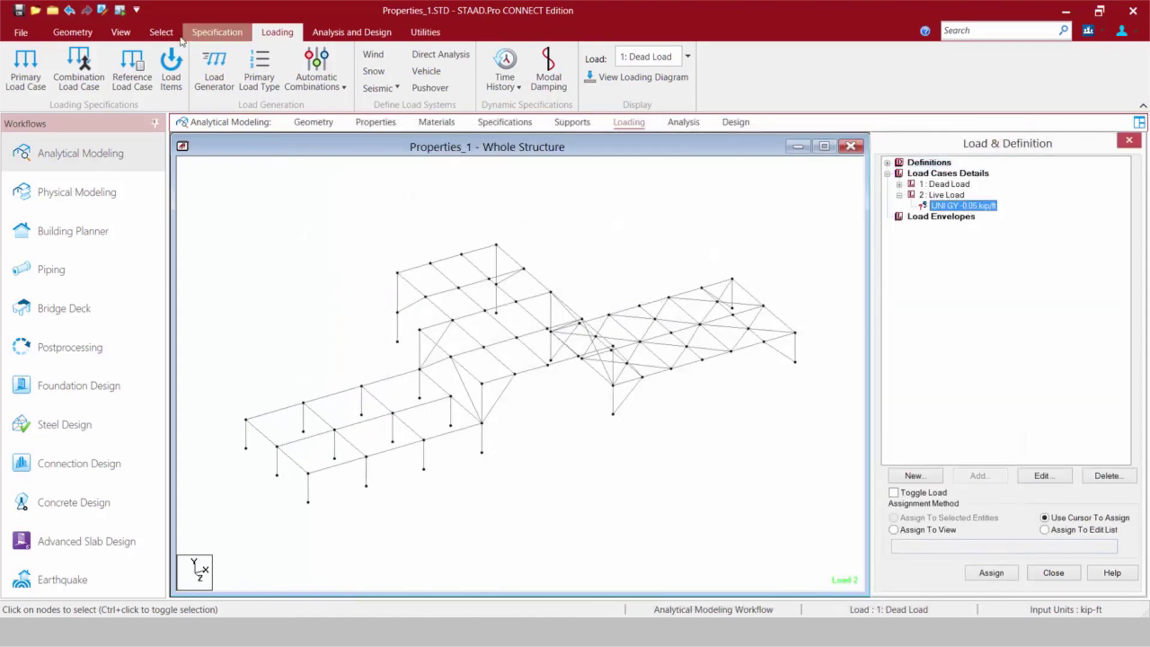
click(161, 32)
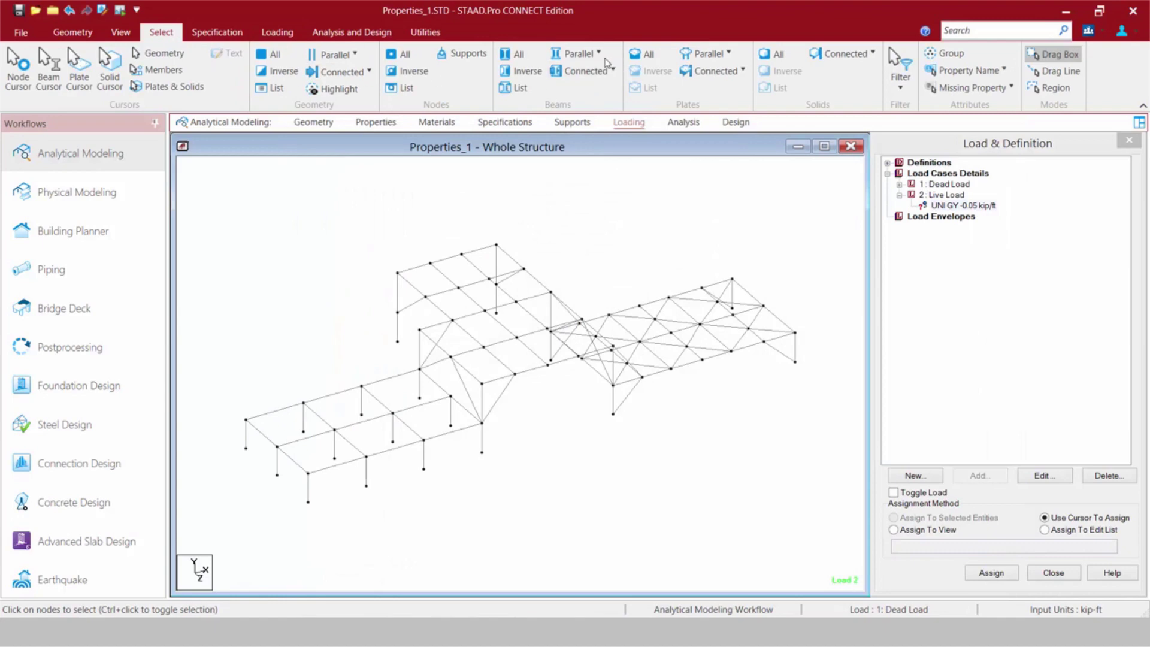
click(599, 53)
click(593, 73)
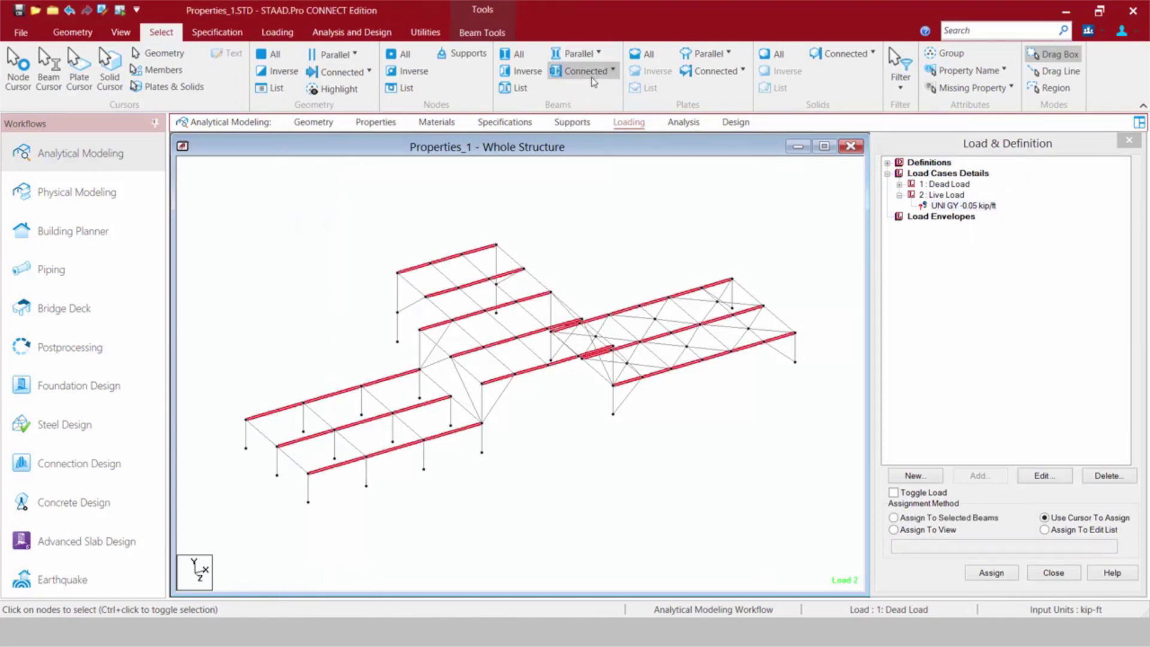
click(969, 519)
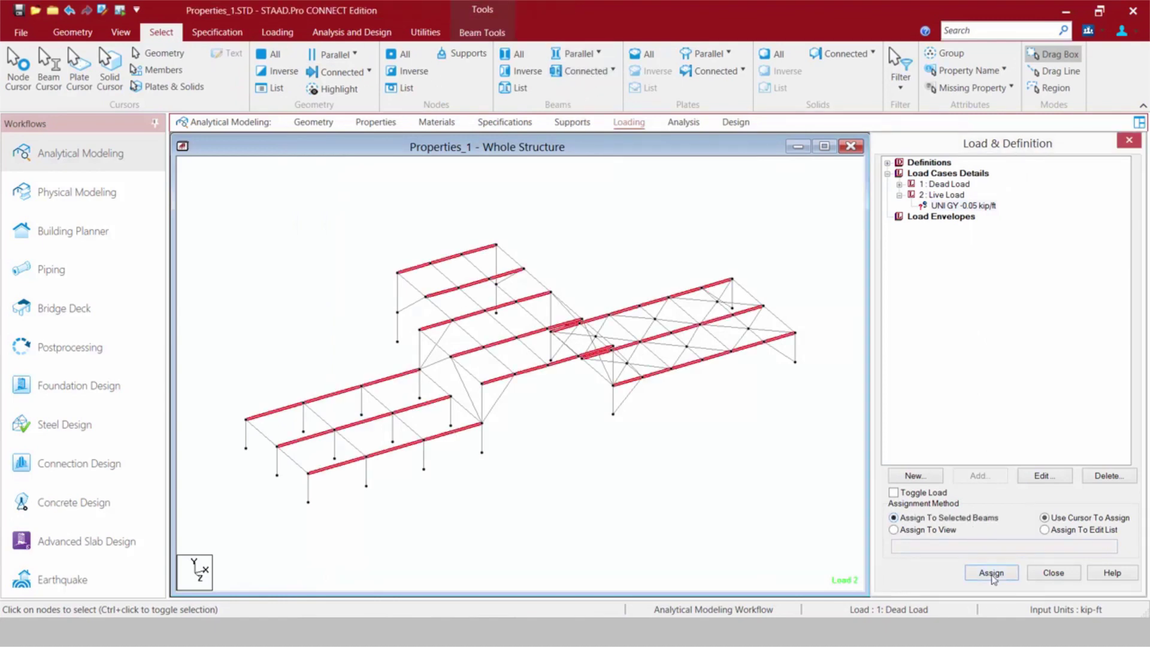
click(991, 573)
click(1044, 419)
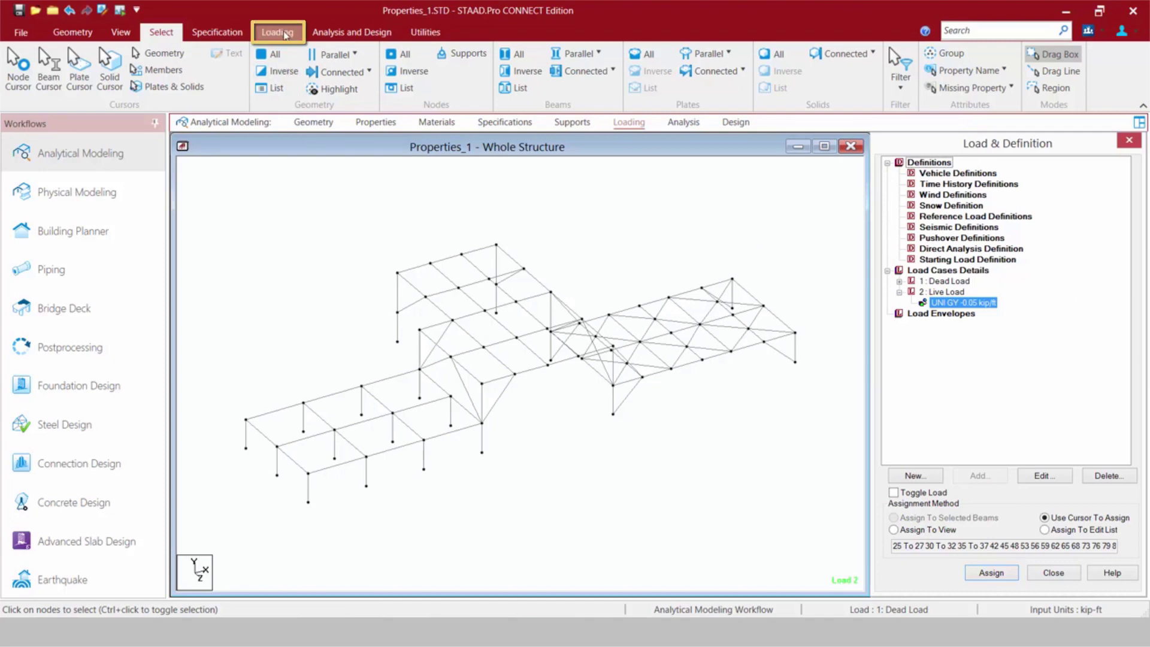
Preview the new seismic definition form from the Loading tab and close it unchanged
click(285, 34)
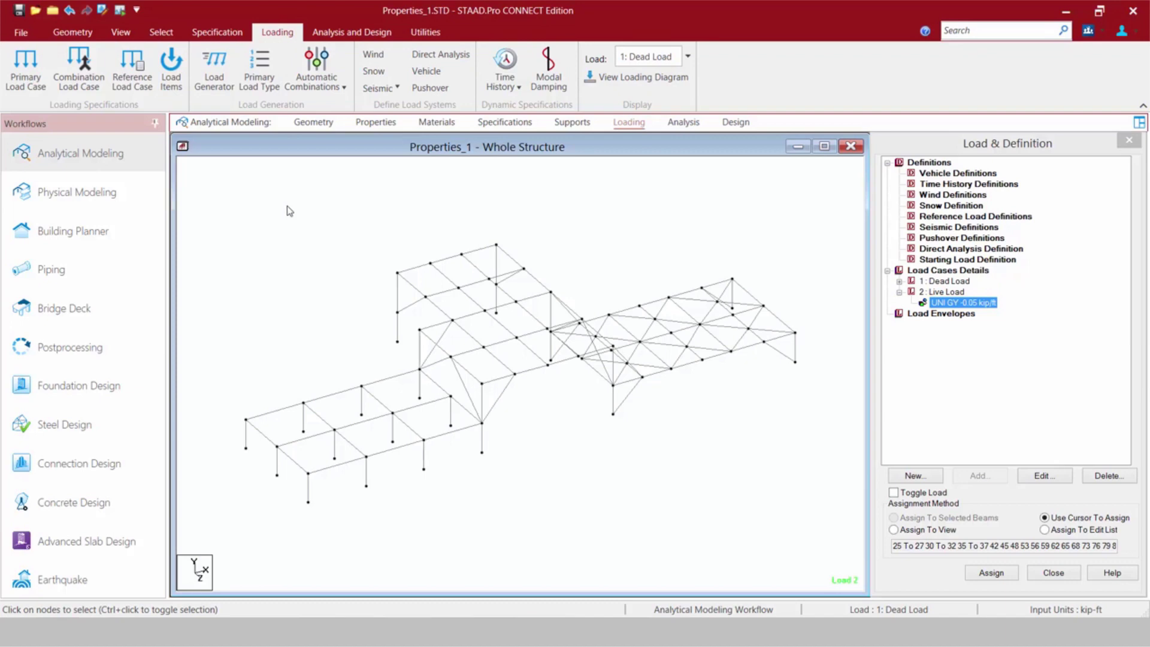
click(937, 228)
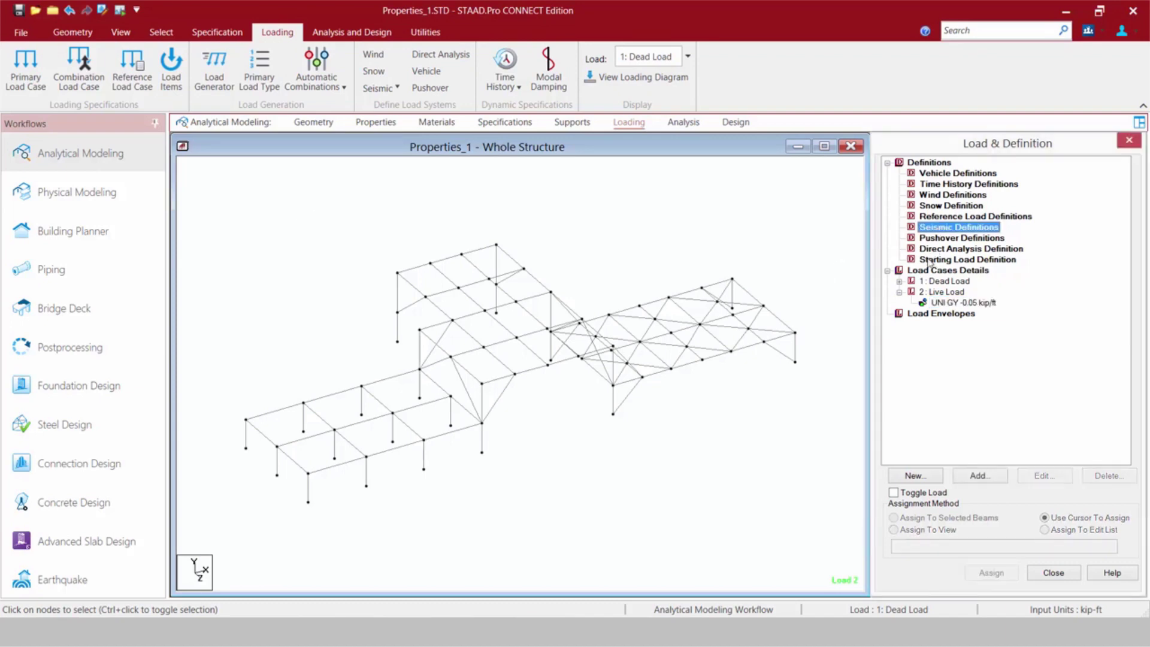
click(979, 476)
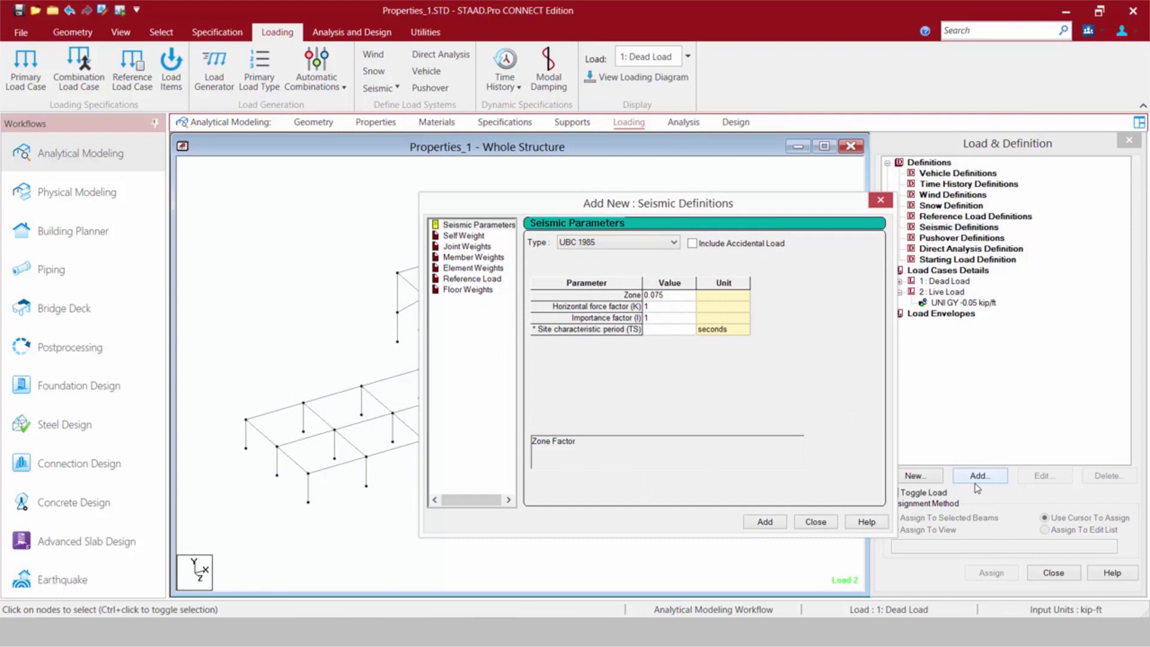
click(831, 523)
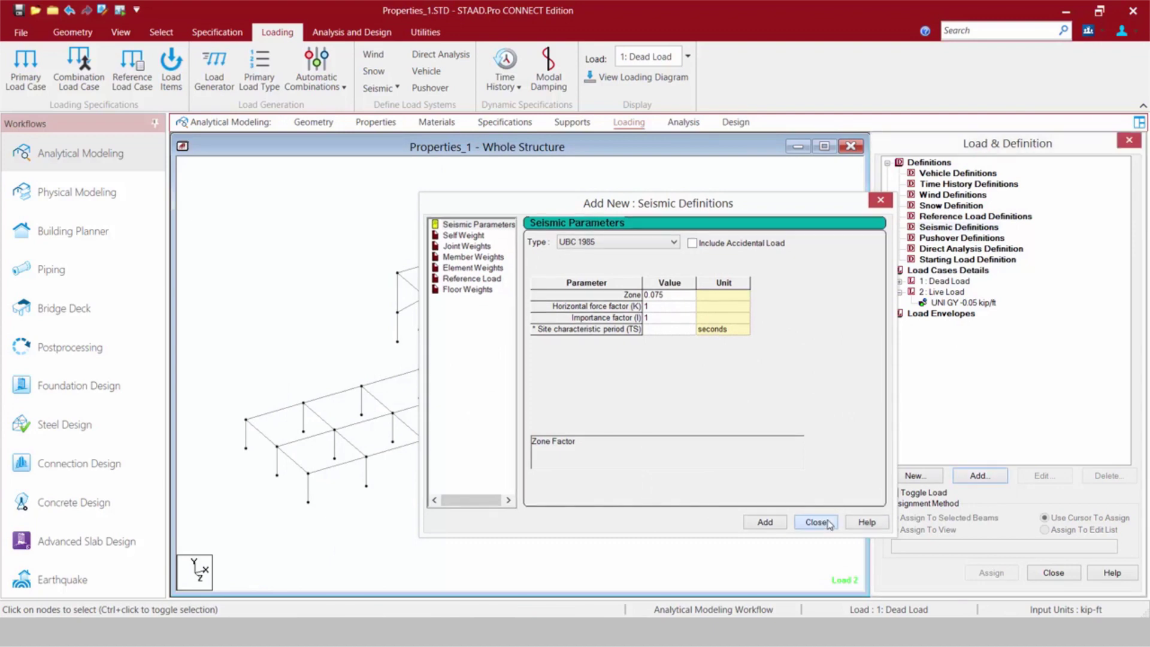
Preview the IBC 2012 seismic parameters, close without adding, and expand Load Cases
click(388, 91)
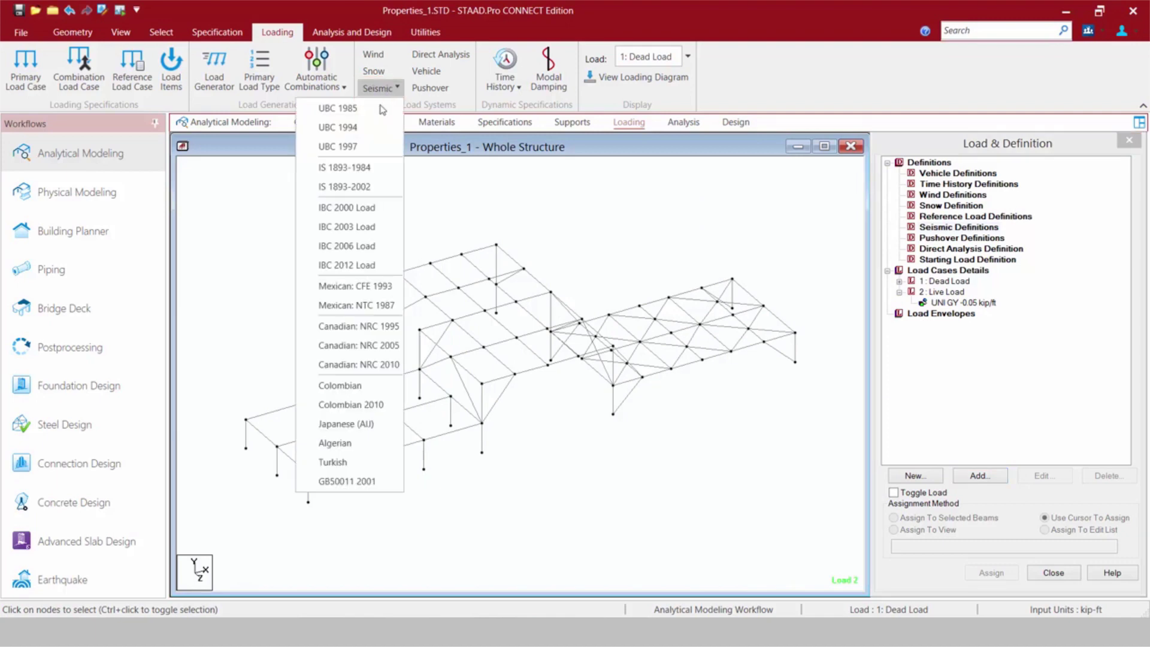
click(362, 265)
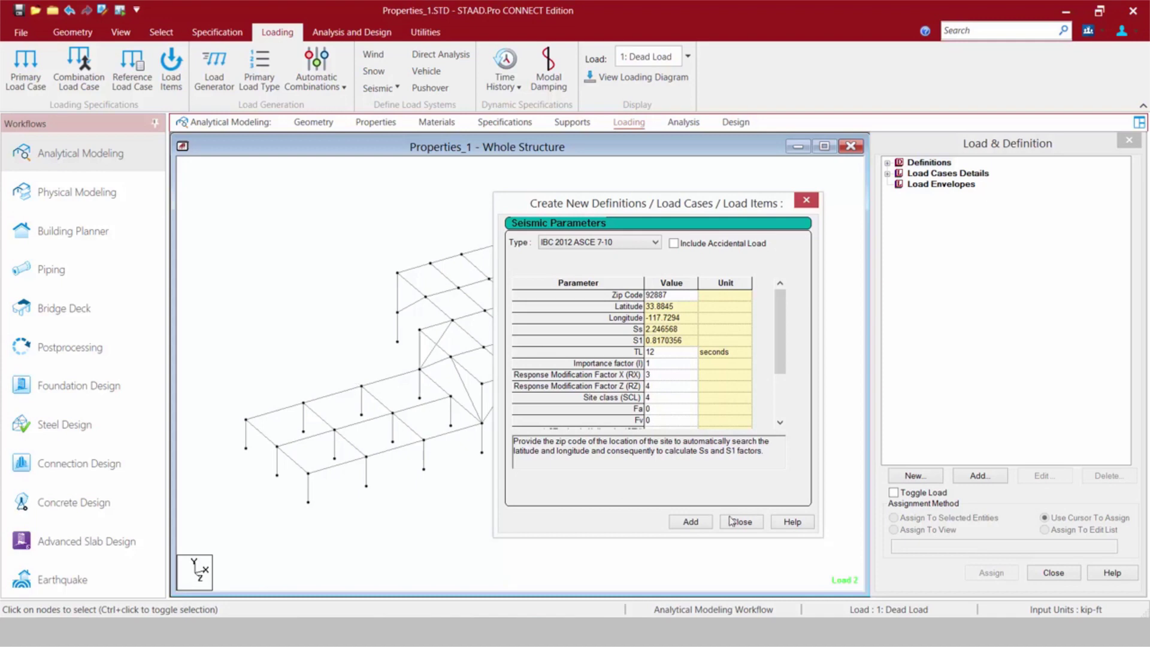
click(742, 521)
click(888, 173)
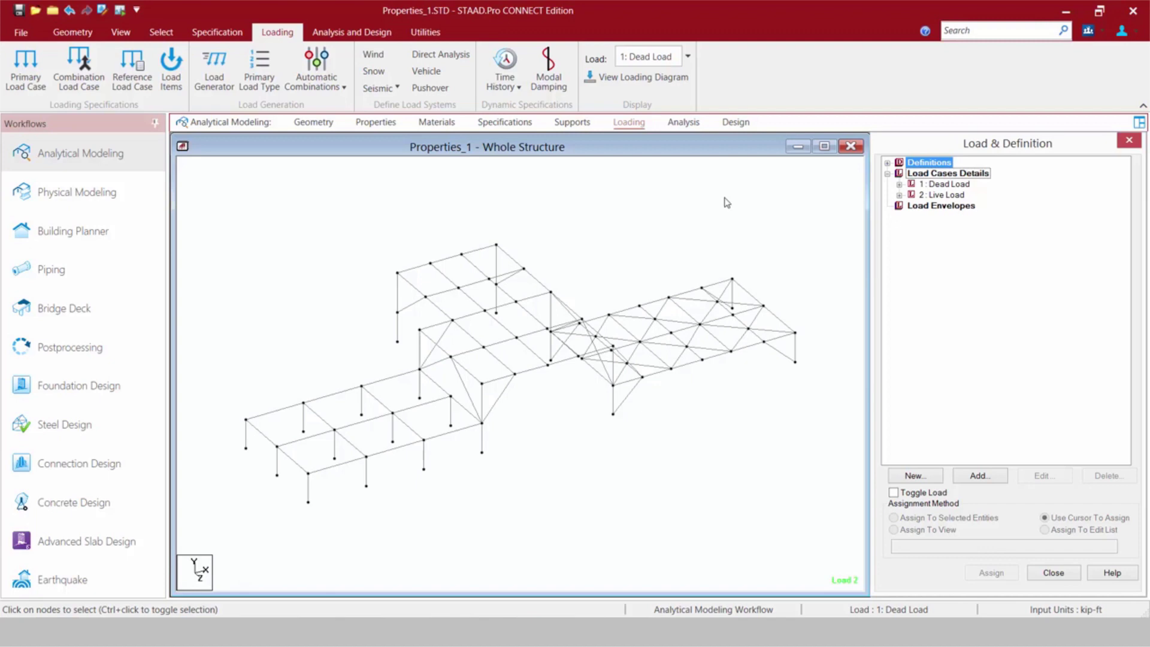
Preview the auto load combination settings in the new load cases form, then close it
click(914, 174)
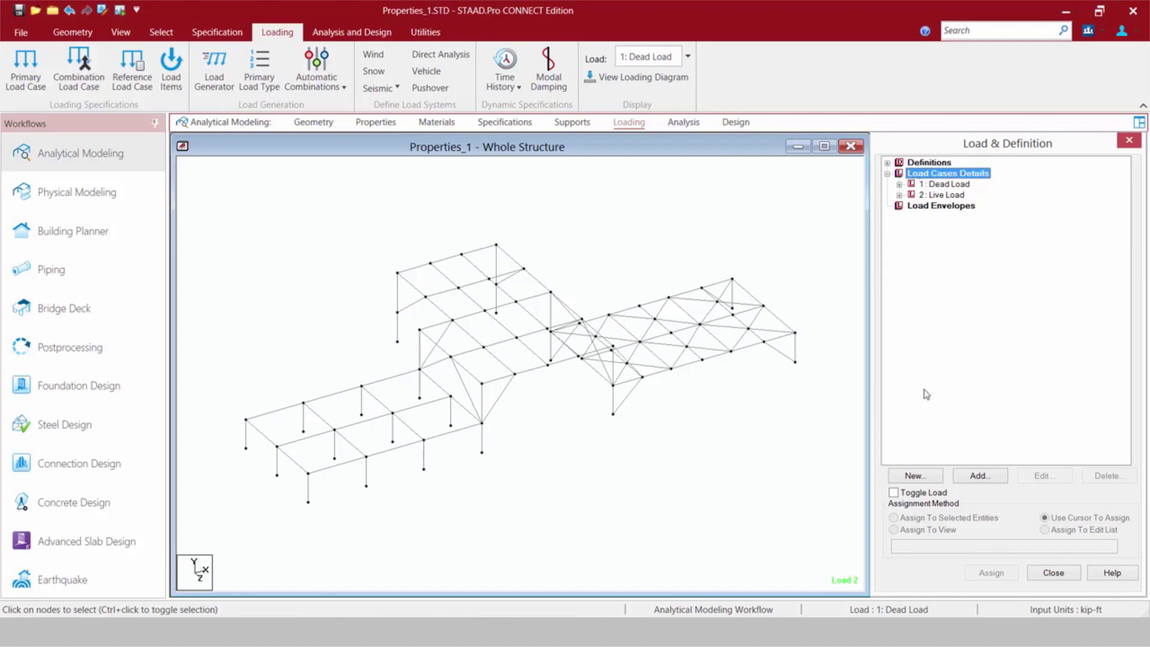
click(971, 478)
click(457, 239)
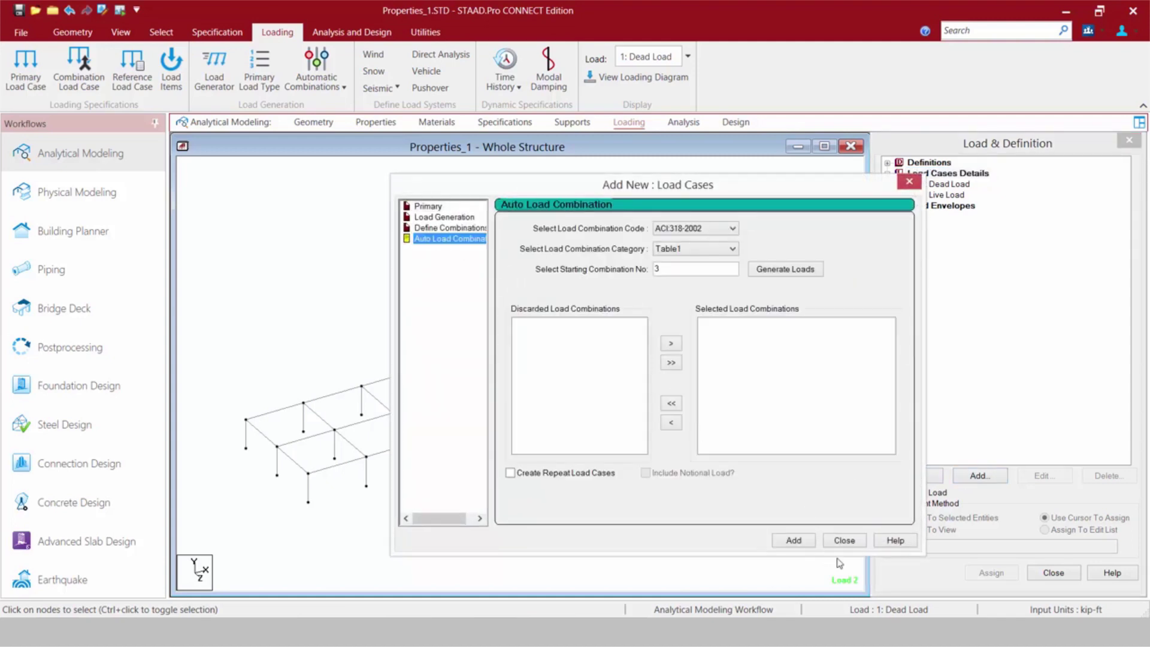
click(843, 541)
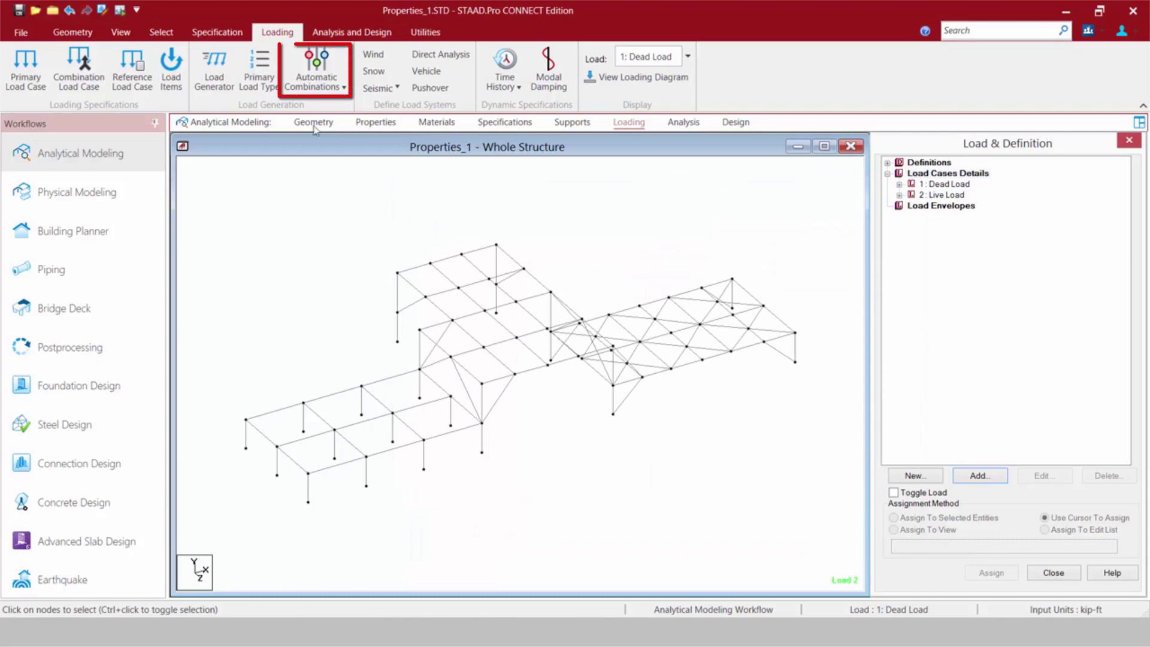
Generate ACI:318-2002 Table1 automatic load combinations 3 through 7 and add them
click(312, 88)
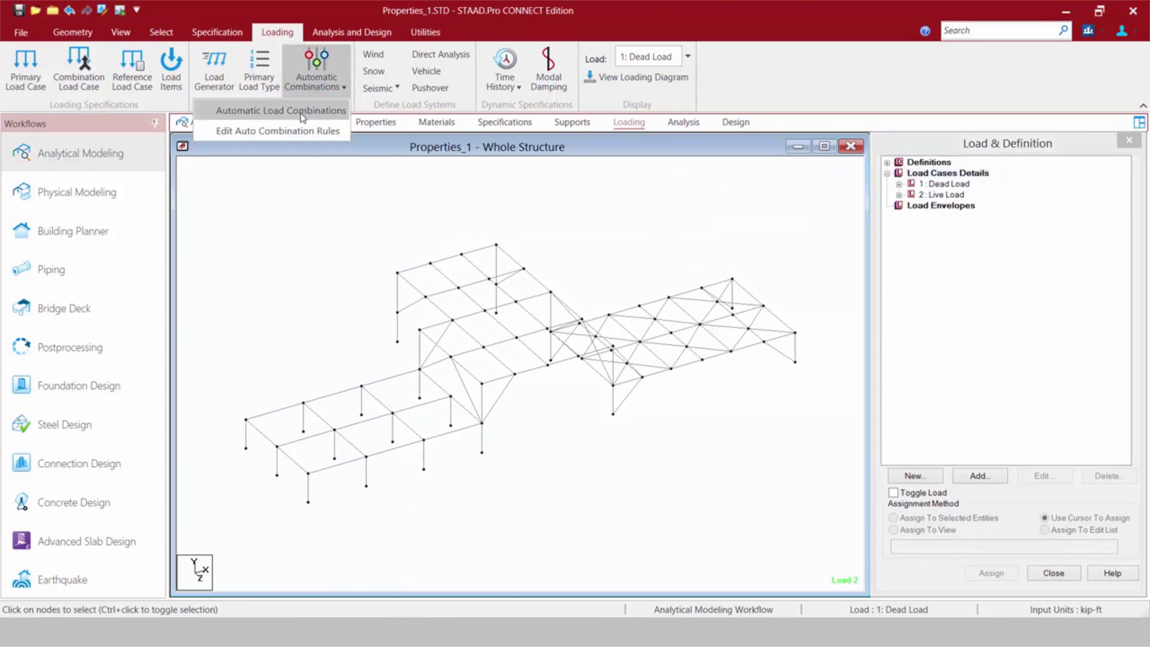
click(281, 110)
click(662, 230)
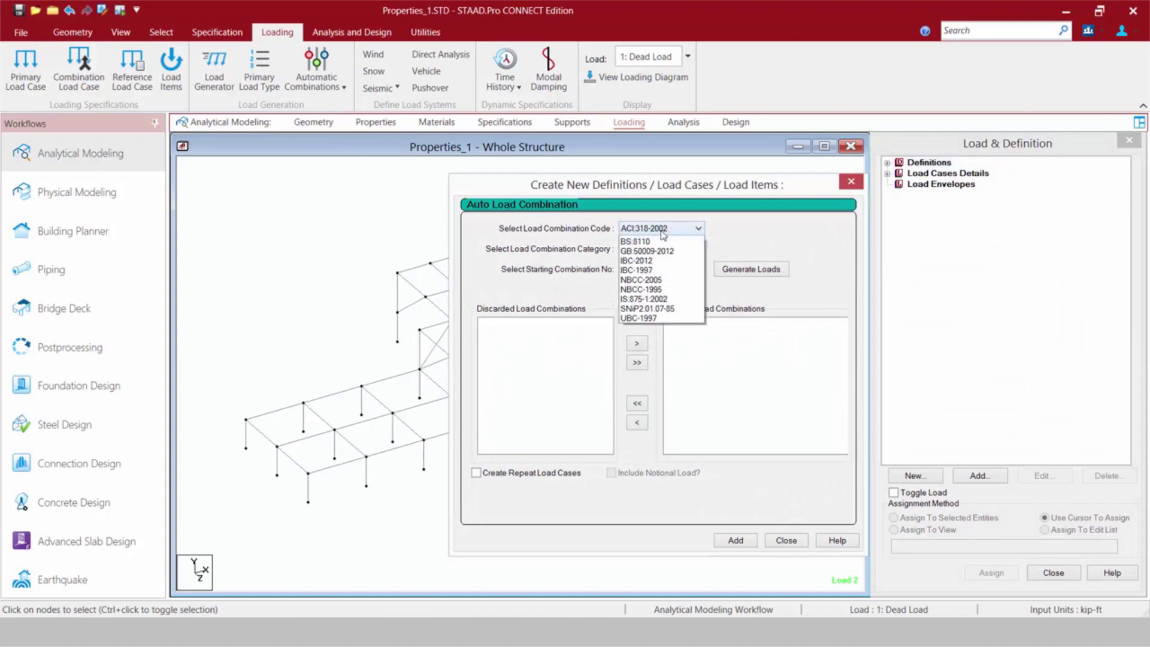
click(661, 231)
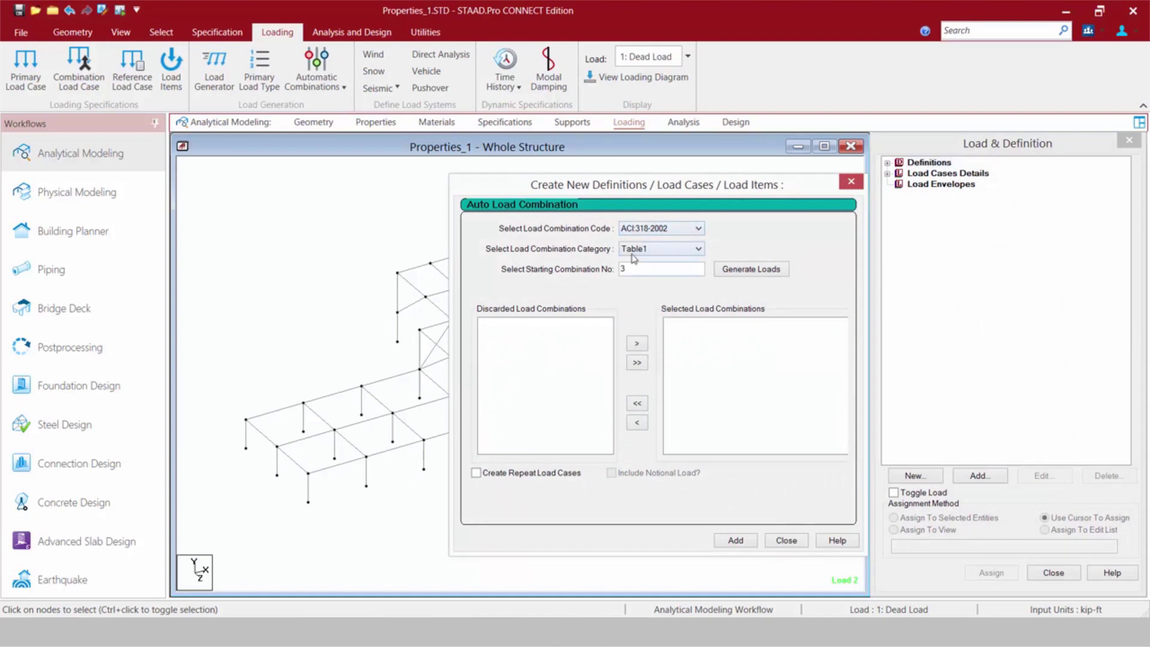
click(745, 270)
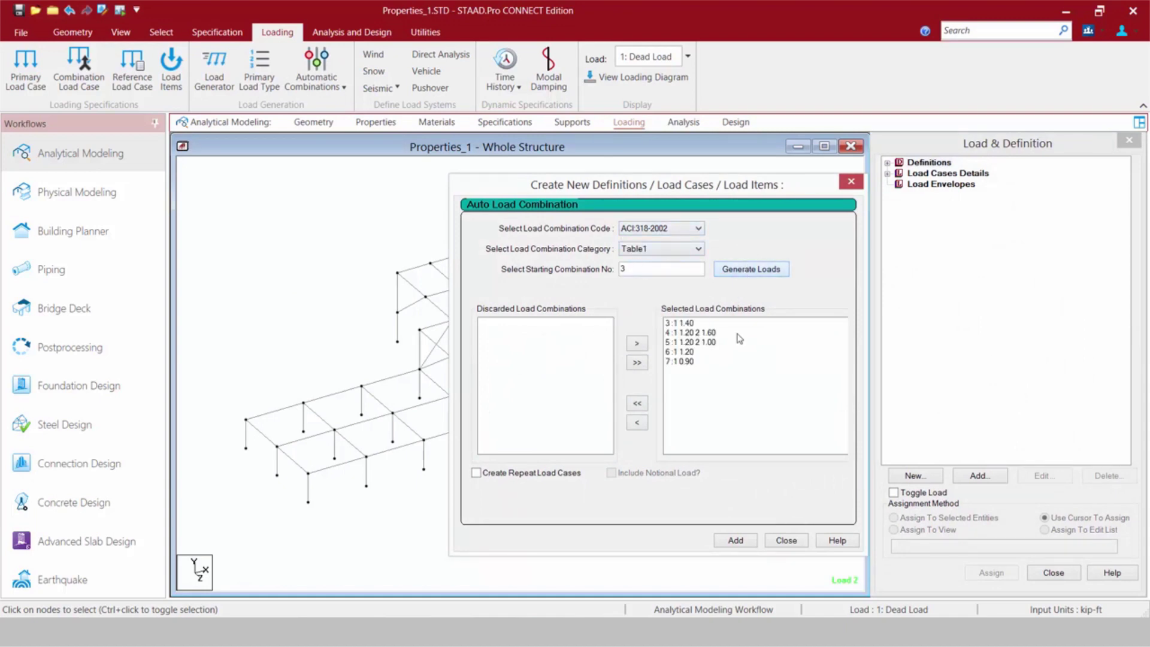
click(737, 542)
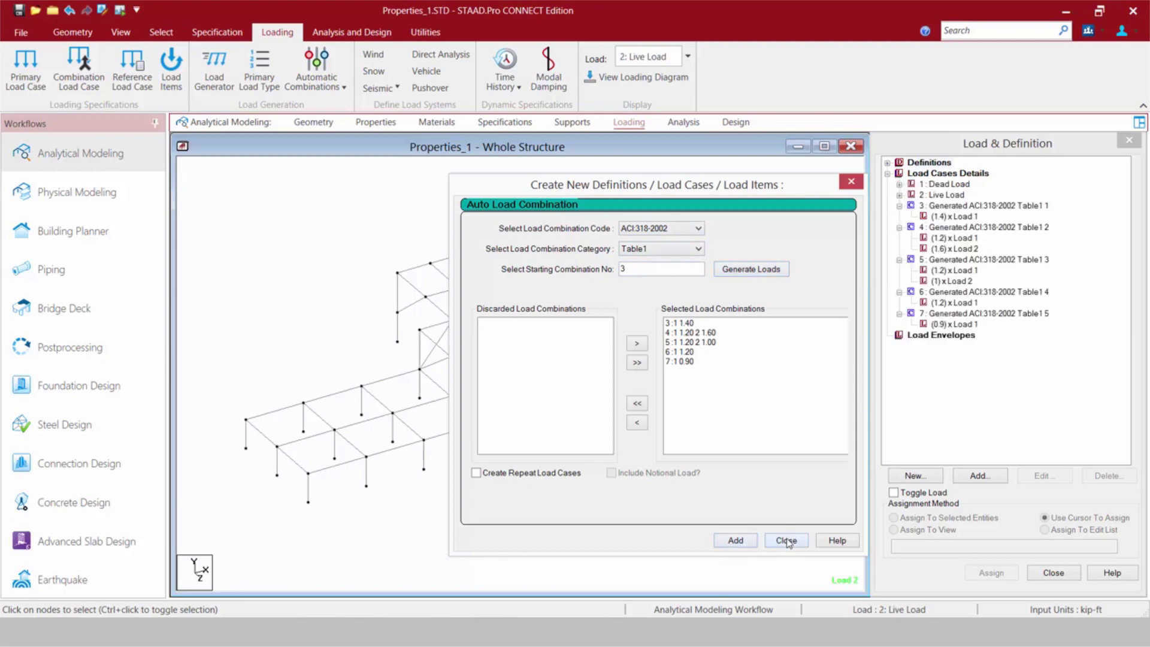
click(786, 541)
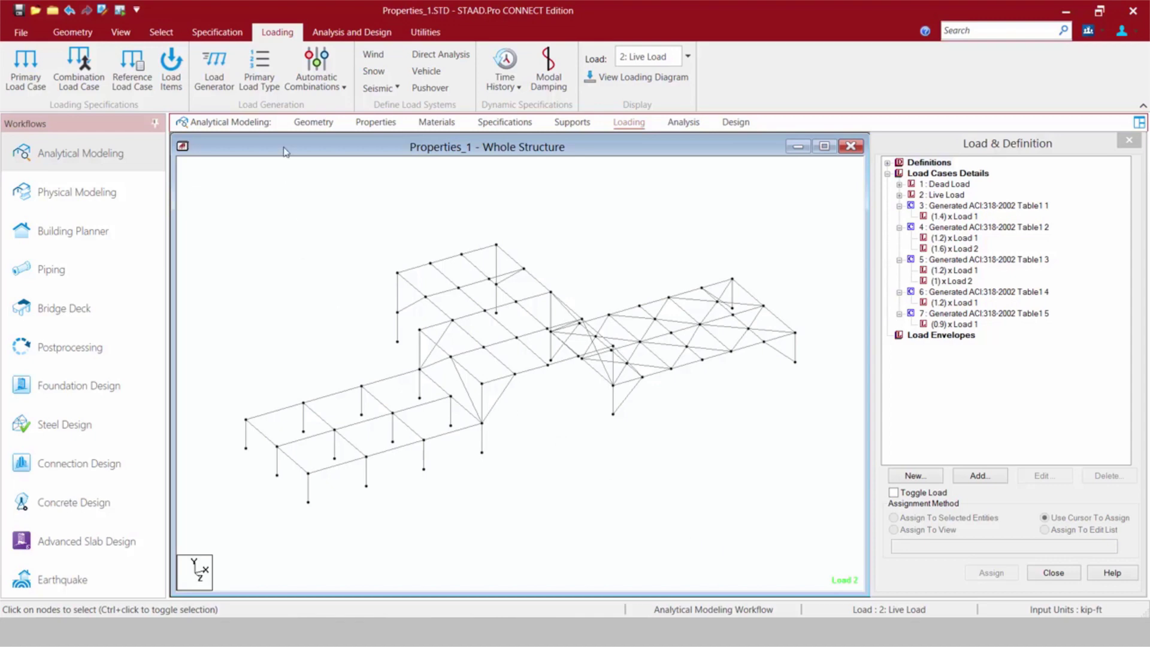
click(321, 90)
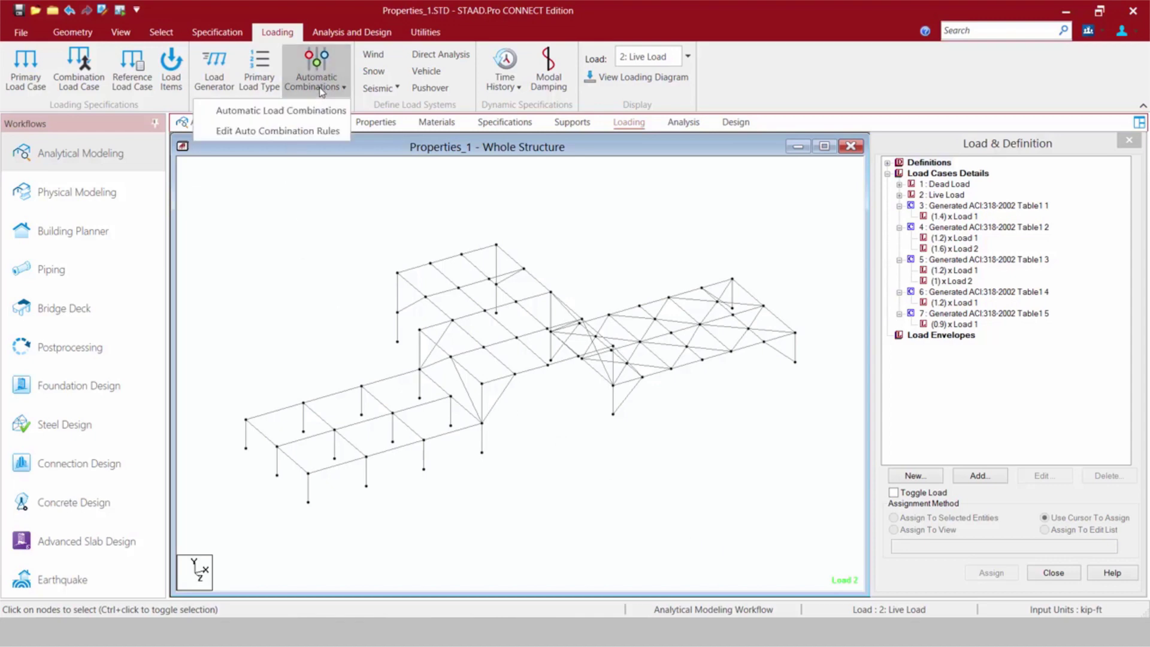
click(222, 132)
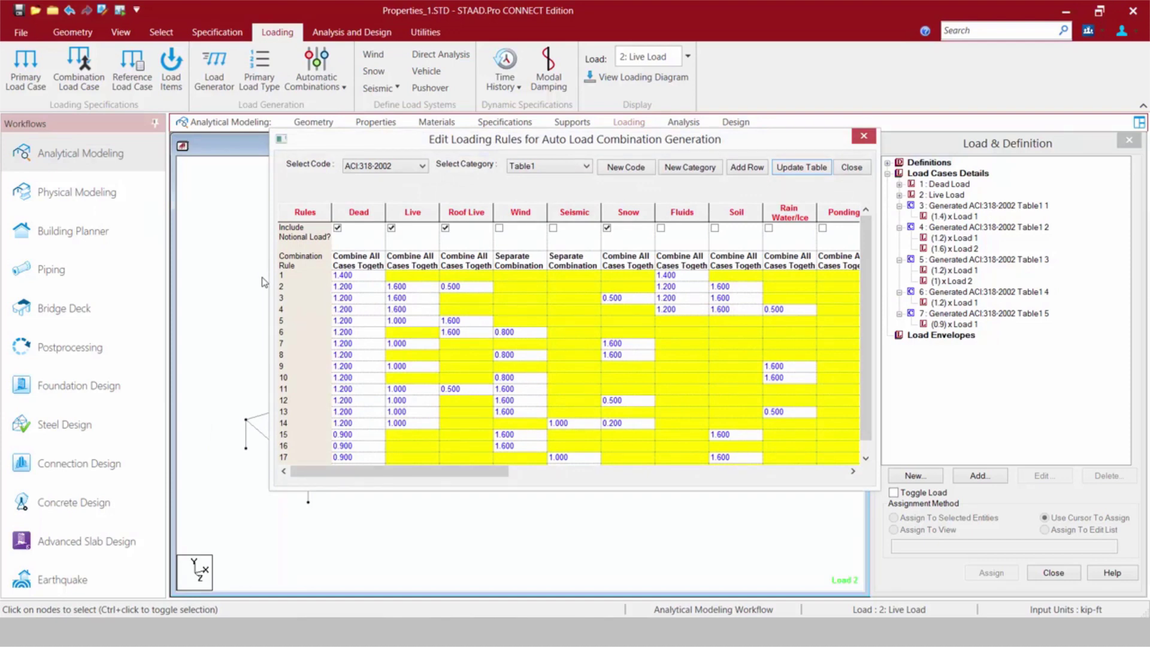
click(357, 168)
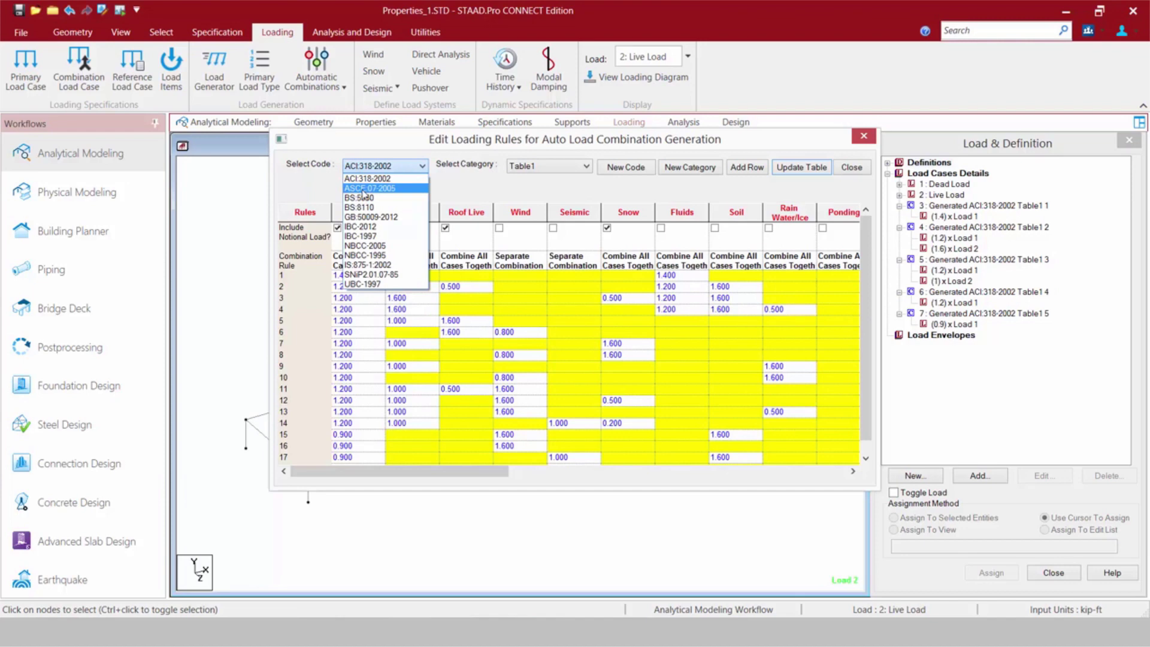
click(363, 228)
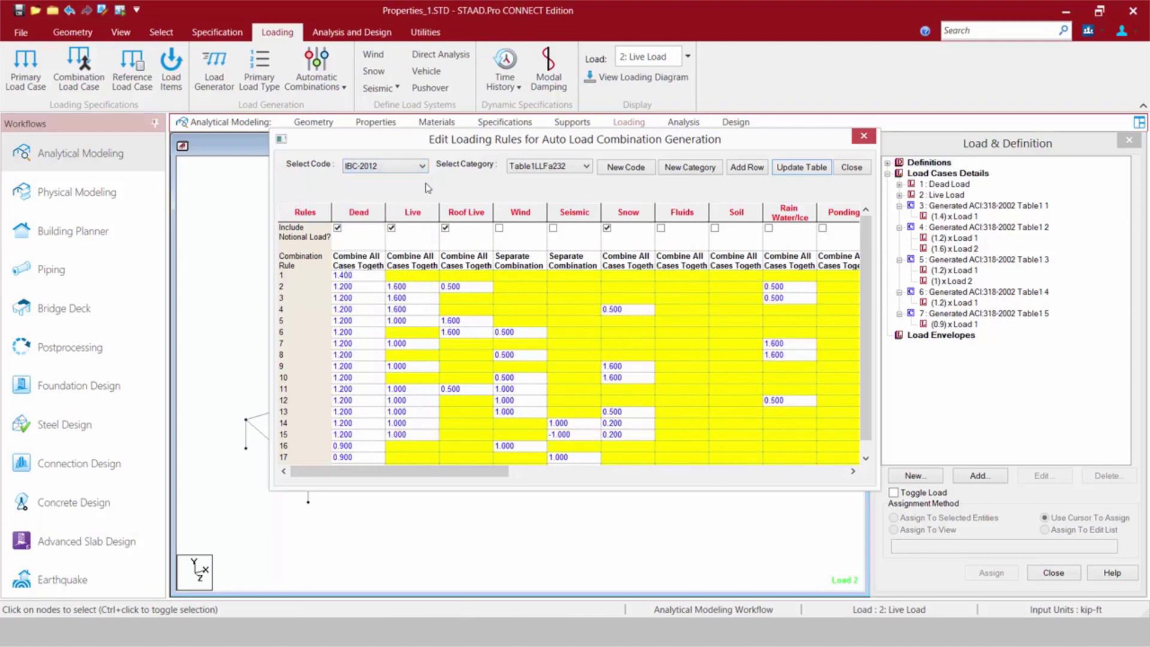
click(538, 163)
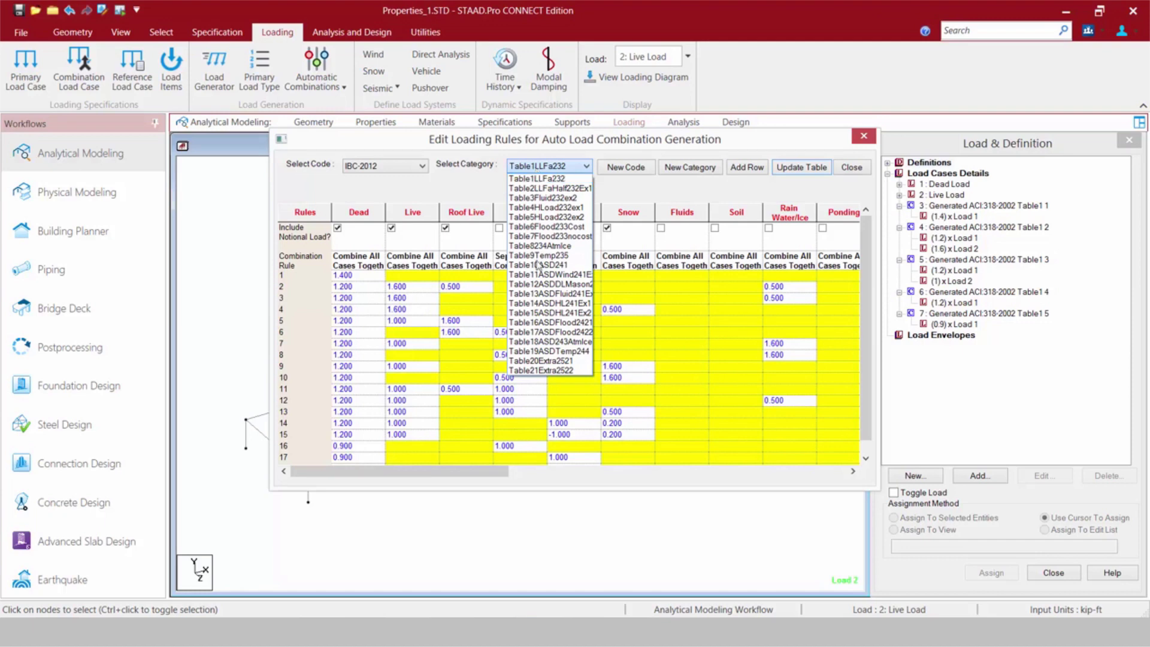
click(527, 274)
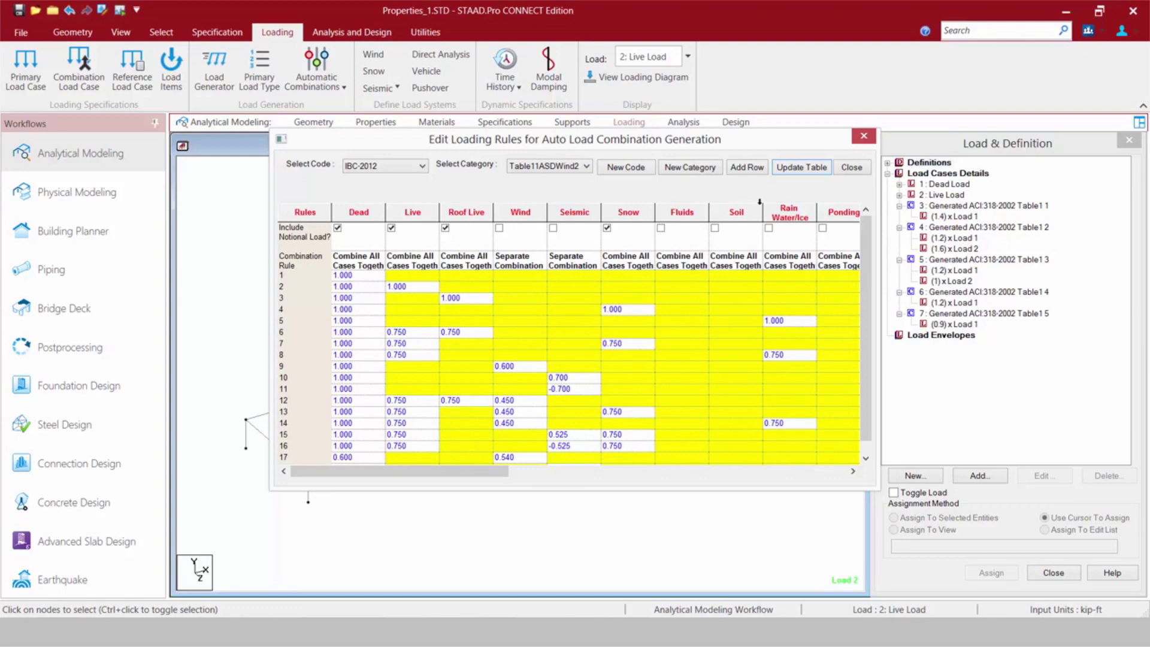
click(851, 167)
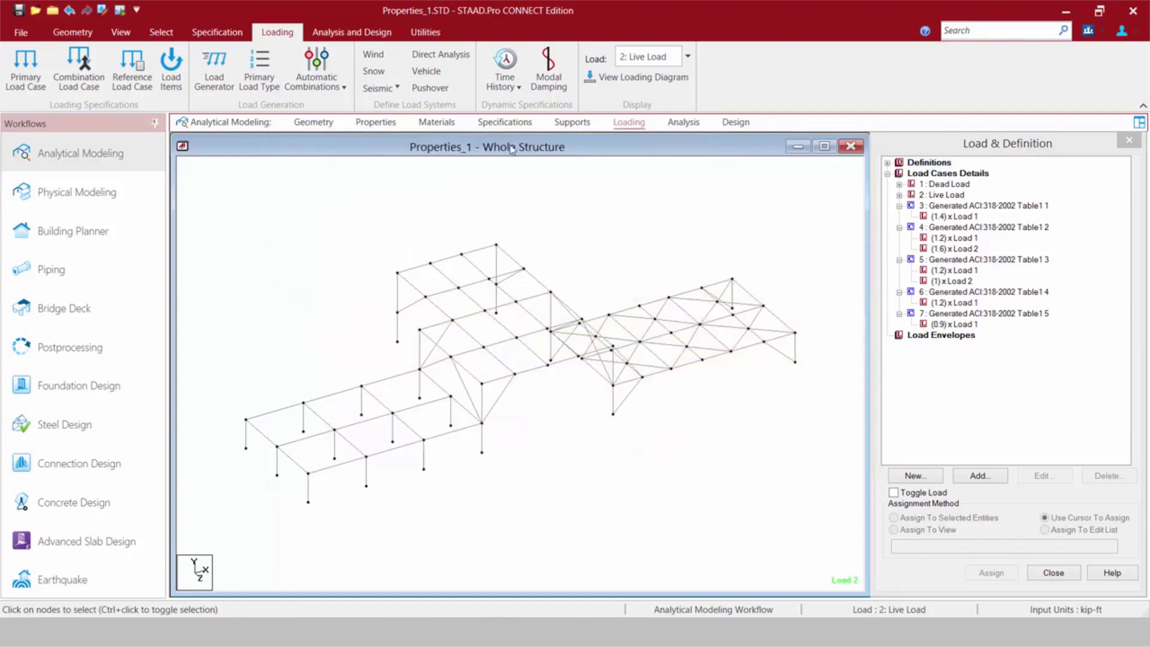